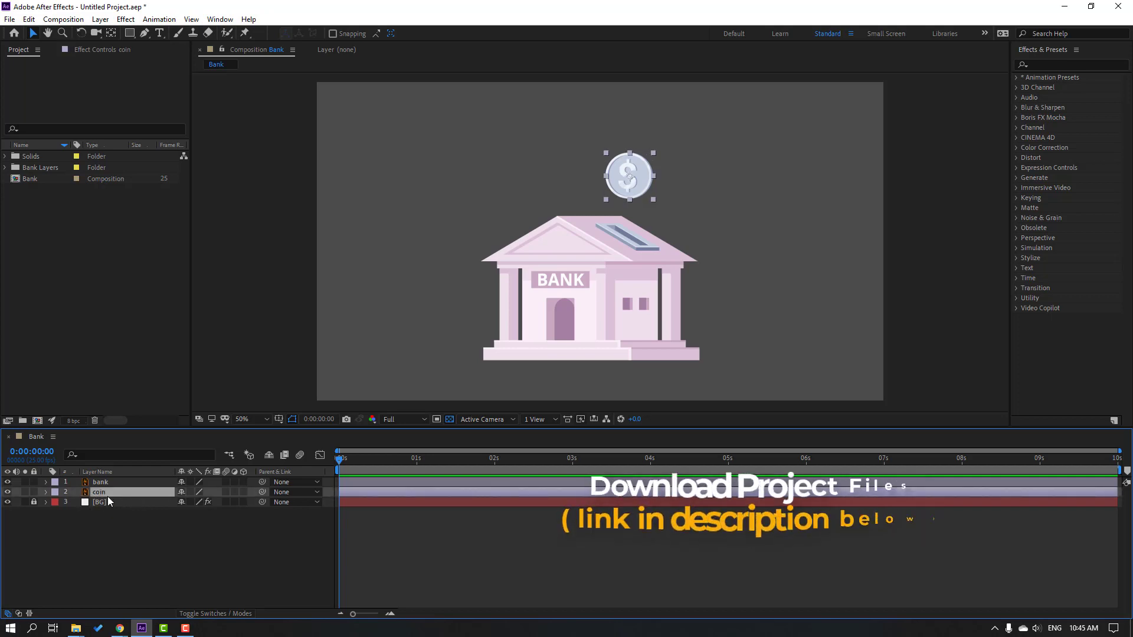
# Place the coin layer above the bank layer and make it a 3D layer.
pyautogui.moveTo(97, 492); pyautogui.dragTo(107, 480)
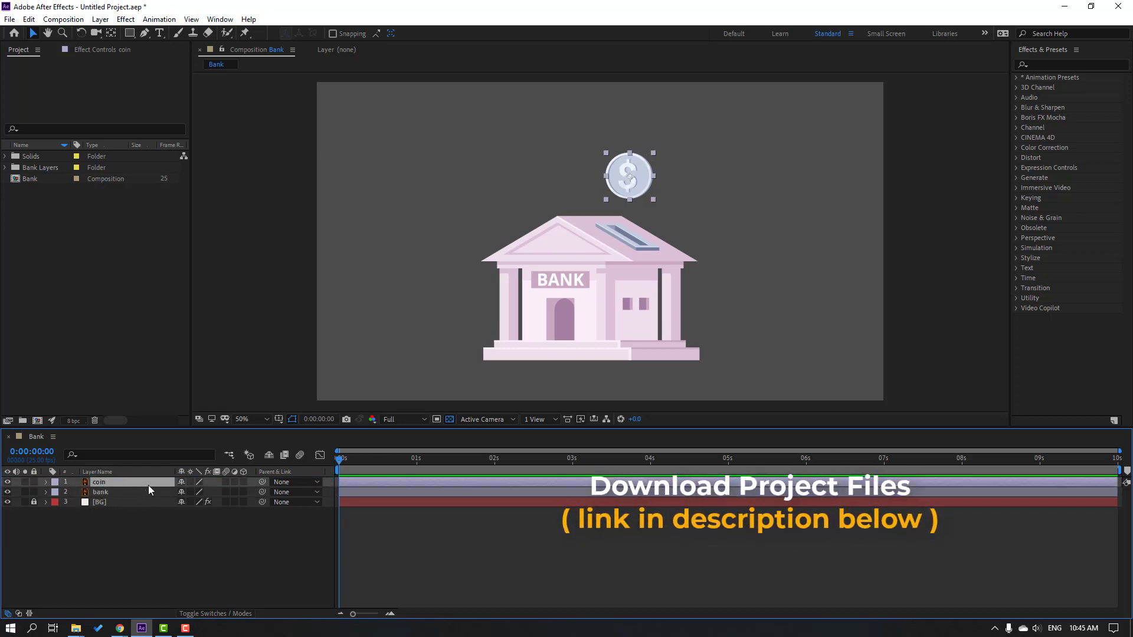
pyautogui.click(243, 482)
pyautogui.click(179, 557)
# Change the Bank composition's 3D renderer to CINEMA 4D.
pyautogui.rightClick(111, 543)
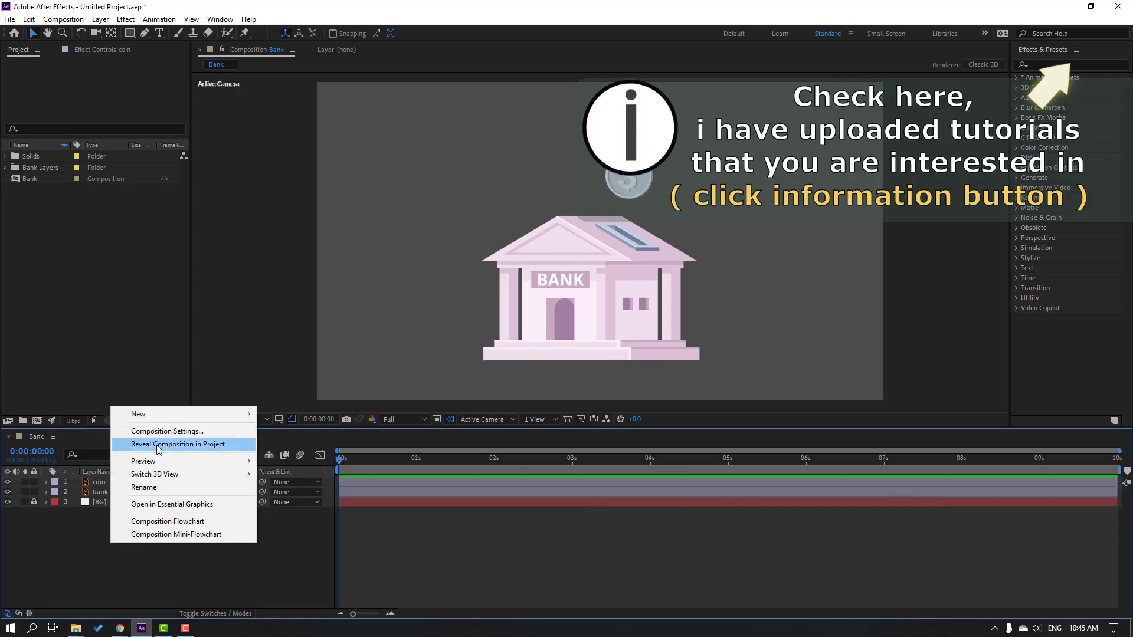
pyautogui.click(153, 435)
pyautogui.moveTo(663, 169); pyautogui.dragTo(263, 170)
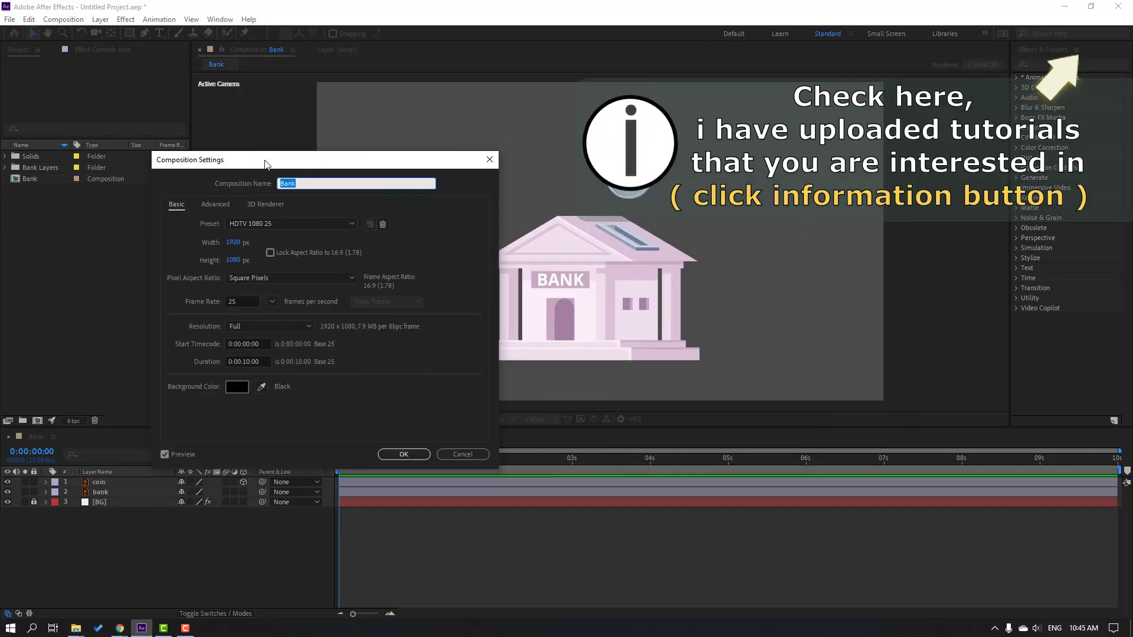
pyautogui.click(267, 206)
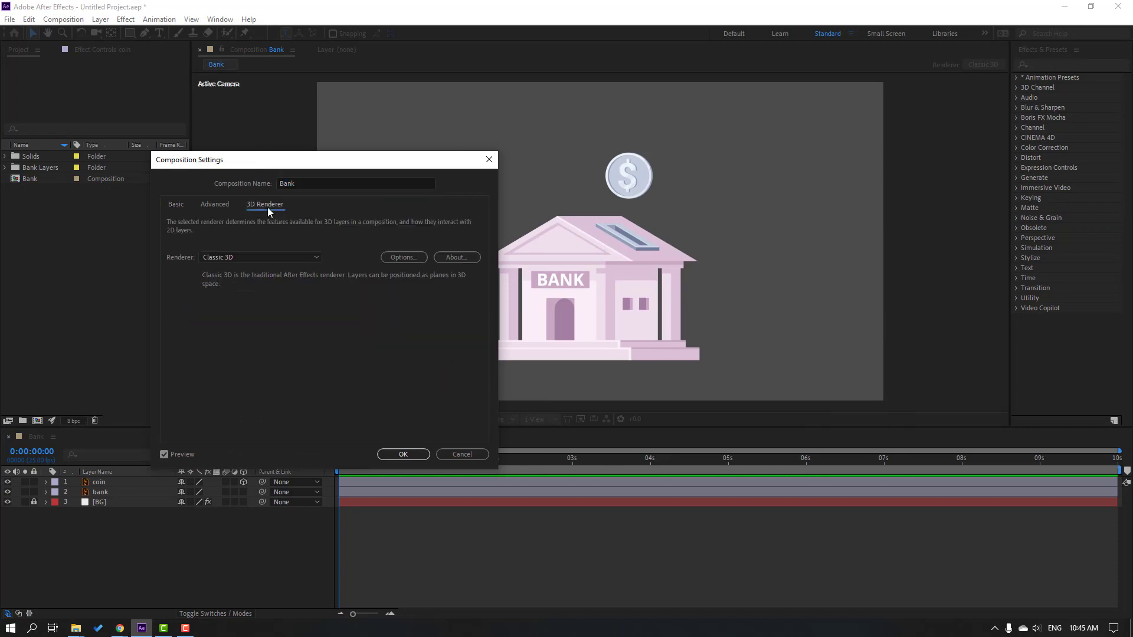
pyautogui.click(243, 257)
pyautogui.click(235, 282)
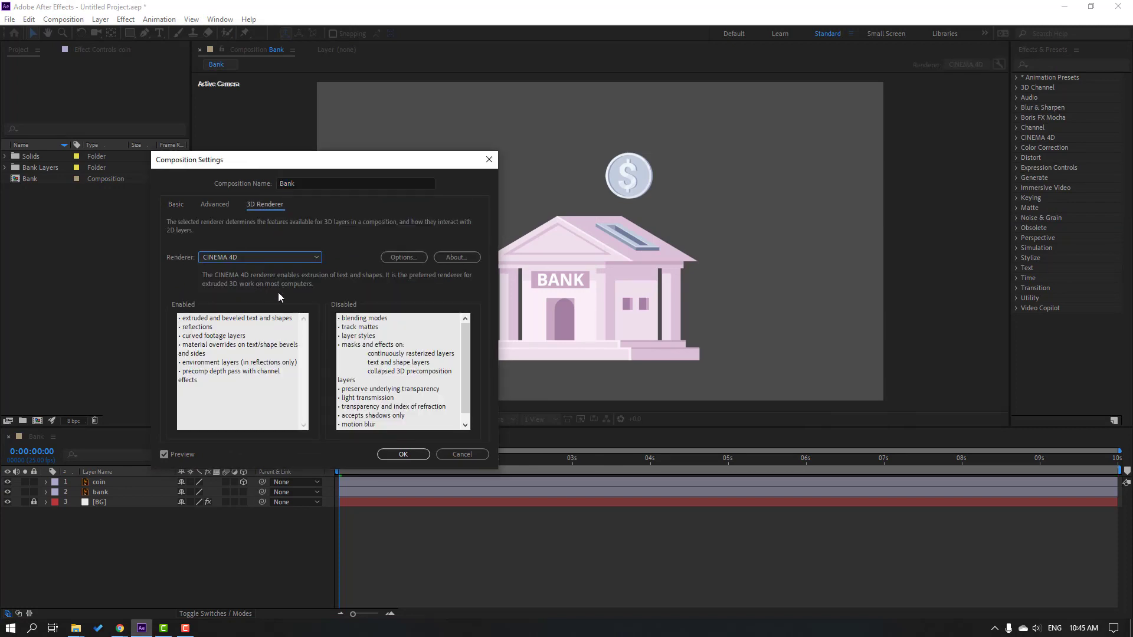
pyautogui.click(404, 455)
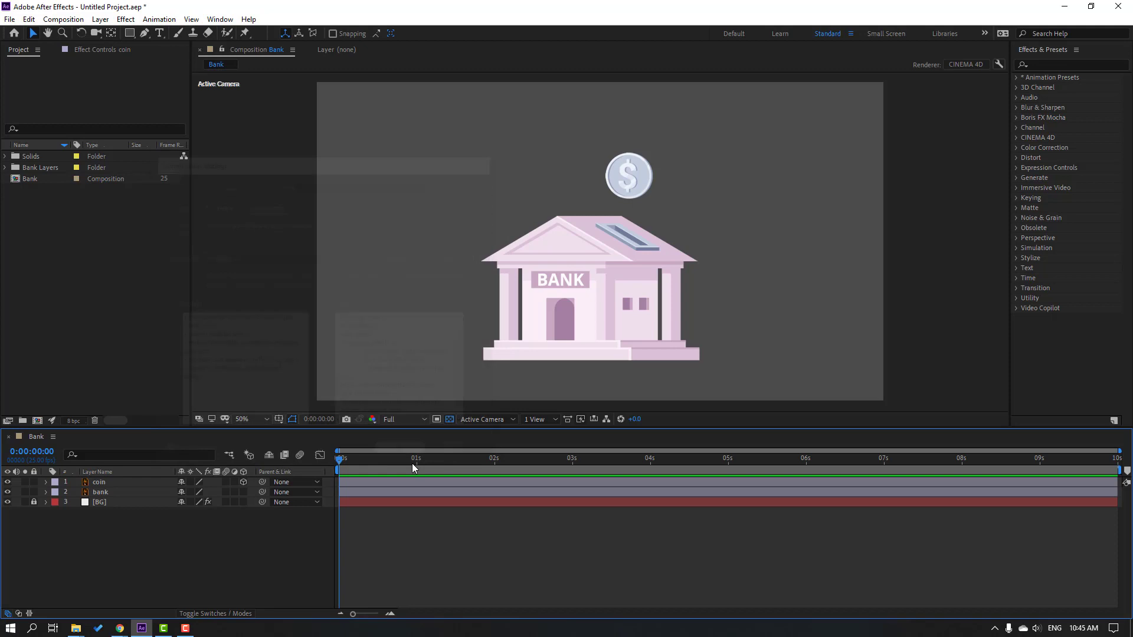
# Draw a circle shape beside the coin, about the same size as the coin, with the Ellipse tool.
pyautogui.moveTo(130, 34); pyautogui.dragTo(213, 59)
pyautogui.scroll(2, 579, 149)
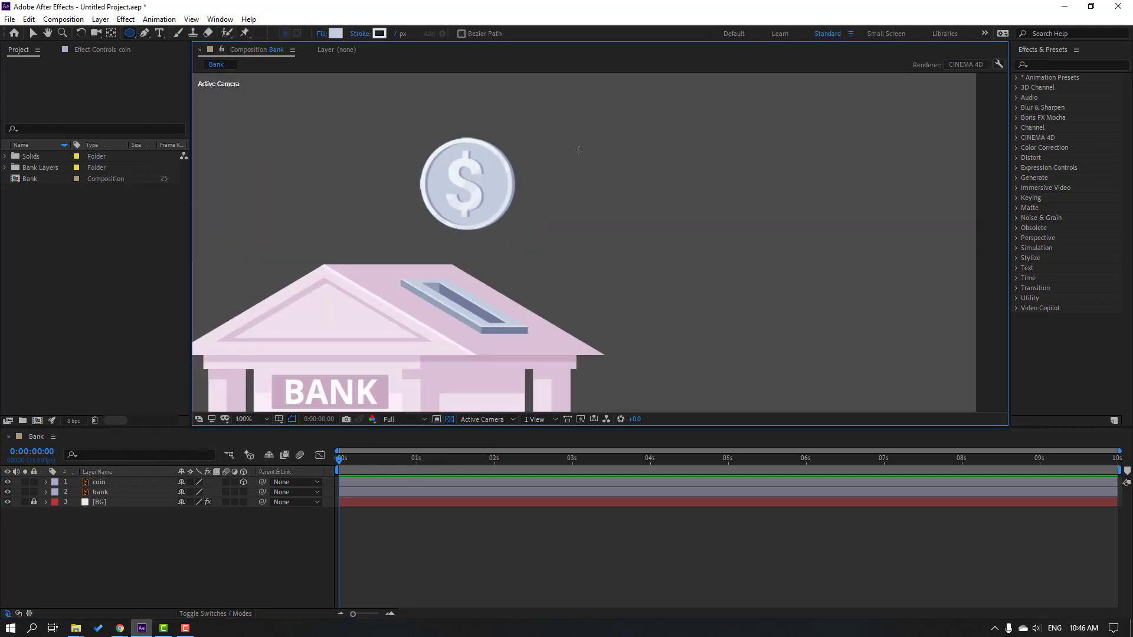
pyautogui.moveTo(563, 135); pyautogui.dragTo(642, 225)
pyautogui.click(32, 35)
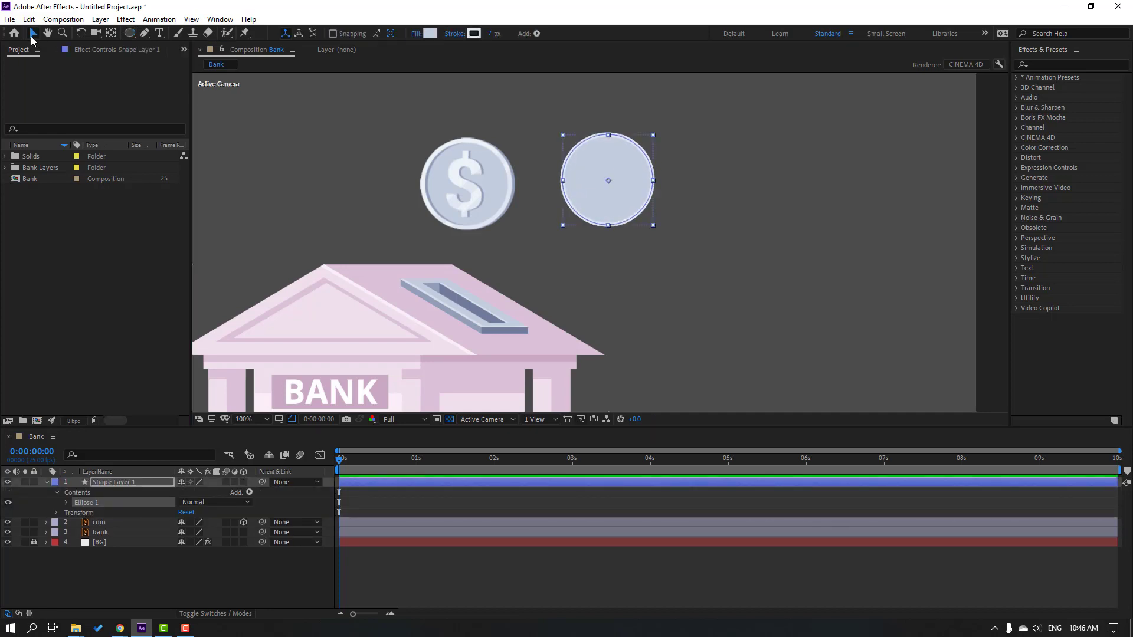
# Set the circle's fill to the color C3CDDD sampled from the coin's face.
pyautogui.click(431, 34)
pyautogui.click(340, 429)
pyautogui.click(493, 185)
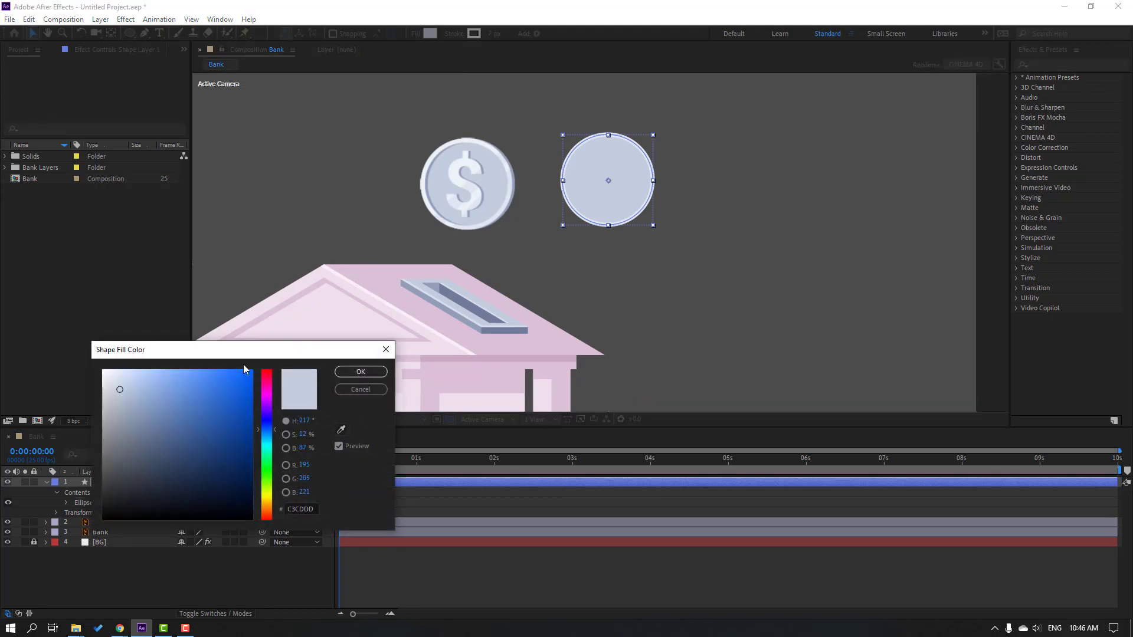
pyautogui.click(352, 371)
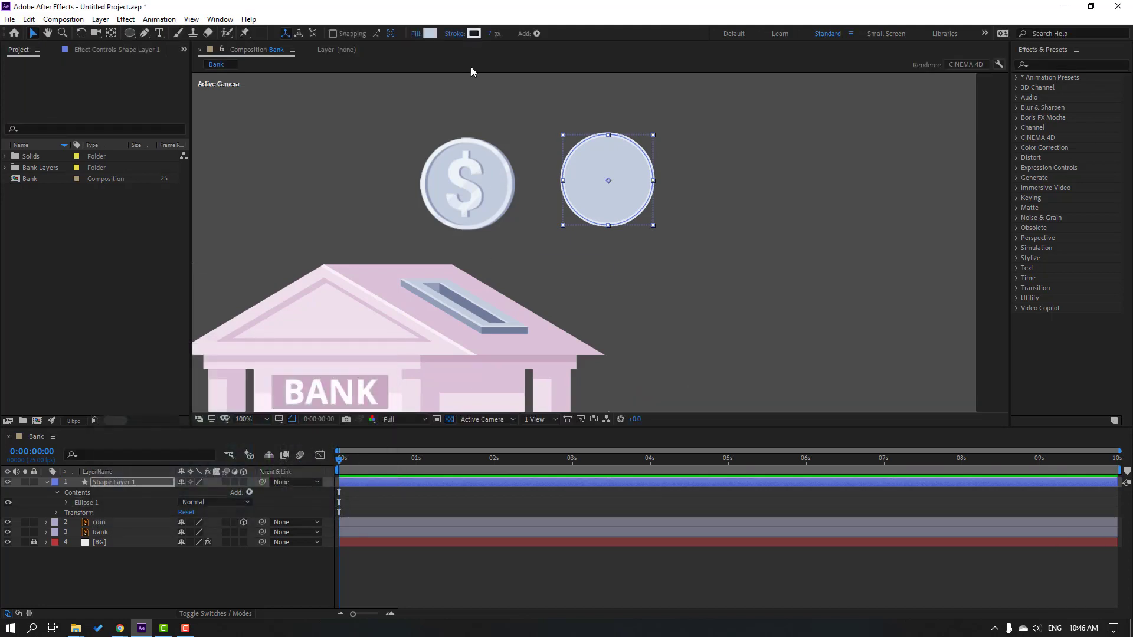
# Sample the light rim color of the coin for the circle's stroke.
pyautogui.click(477, 37)
pyautogui.click(341, 429)
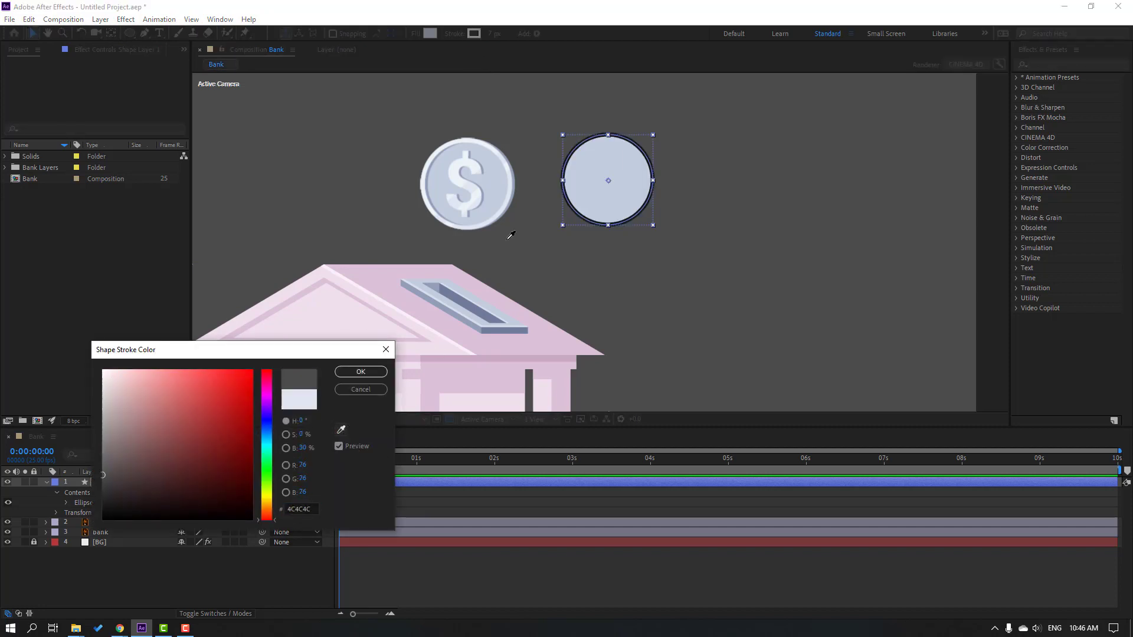
pyautogui.click(510, 197)
pyautogui.click(386, 349)
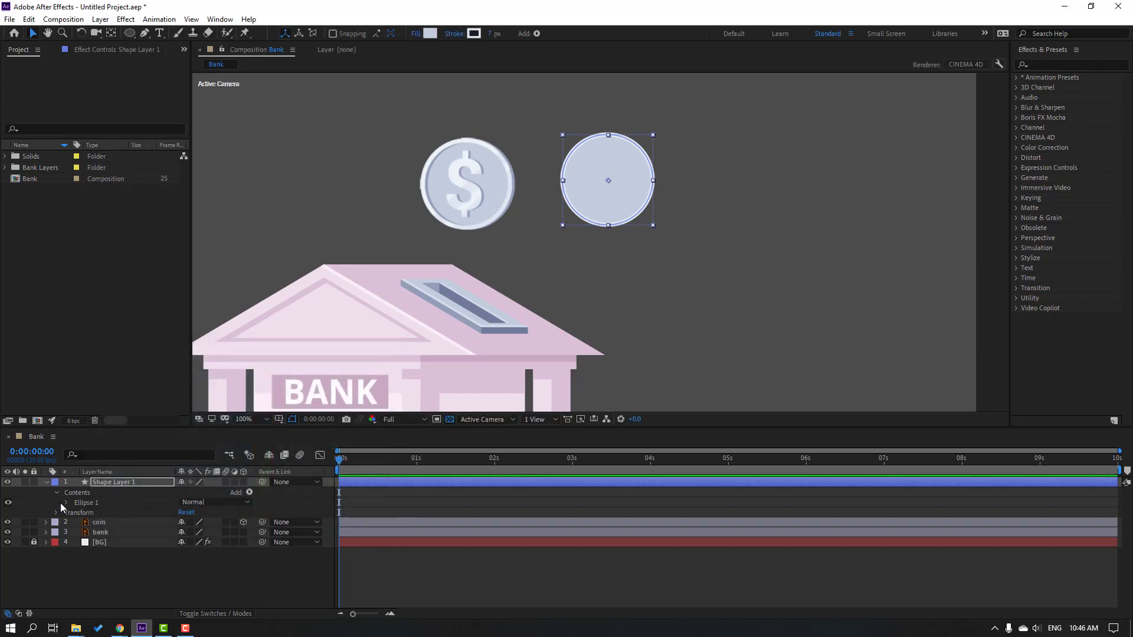
# Rename the circle's shape layer as coin_3d and make it a 3D layer.
pyautogui.click(46, 482)
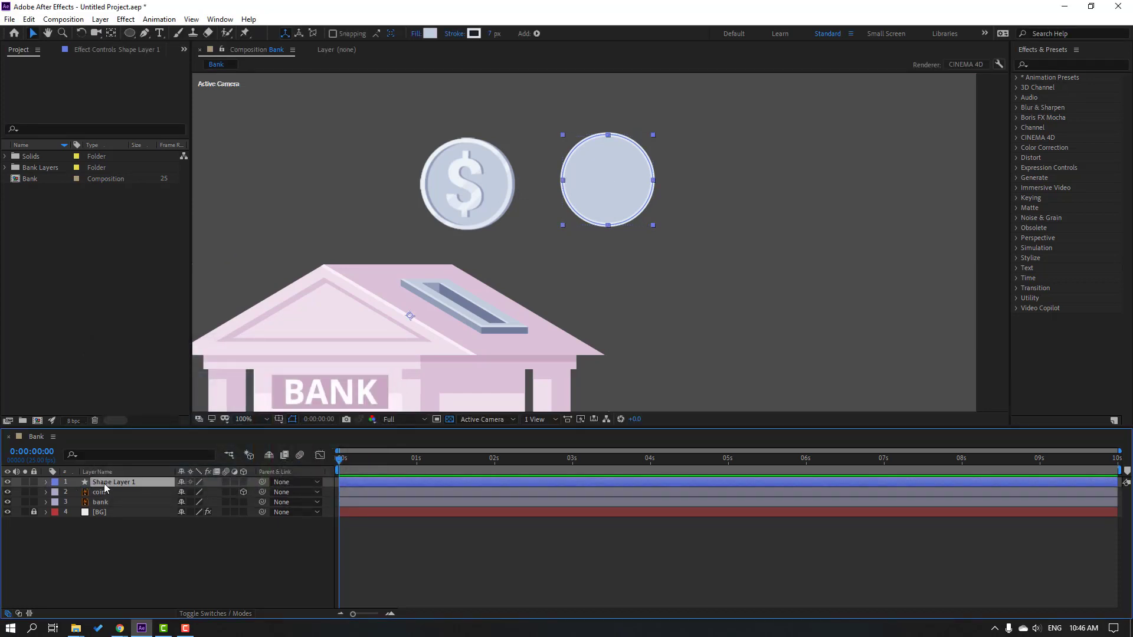
pyautogui.press('Return')
pyautogui.write('coin_3d')
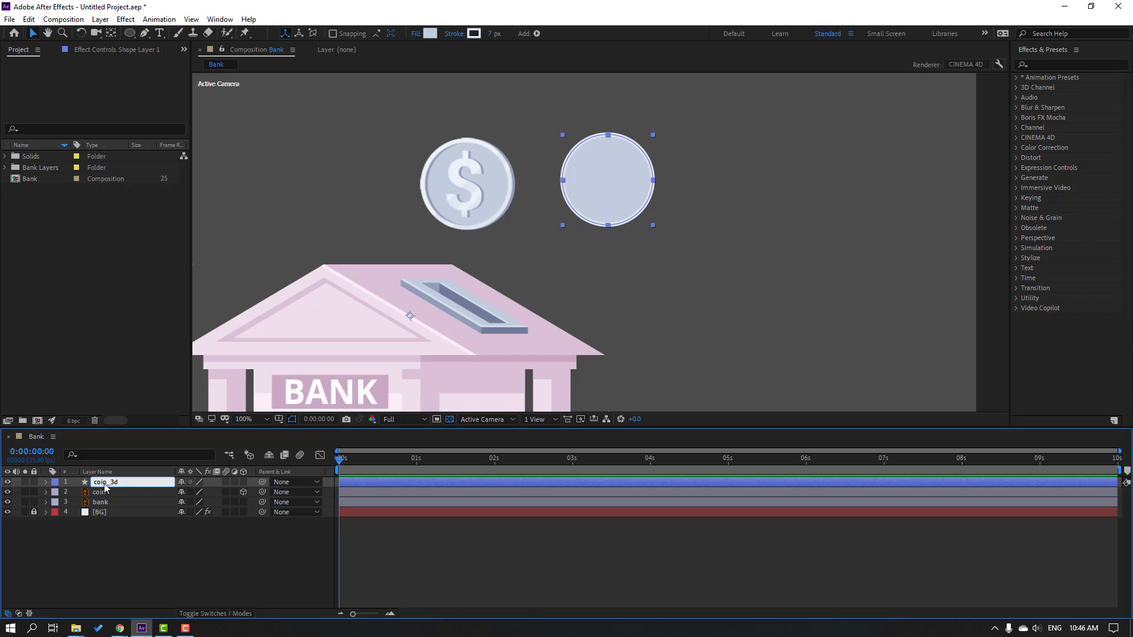
pyautogui.press('Return')
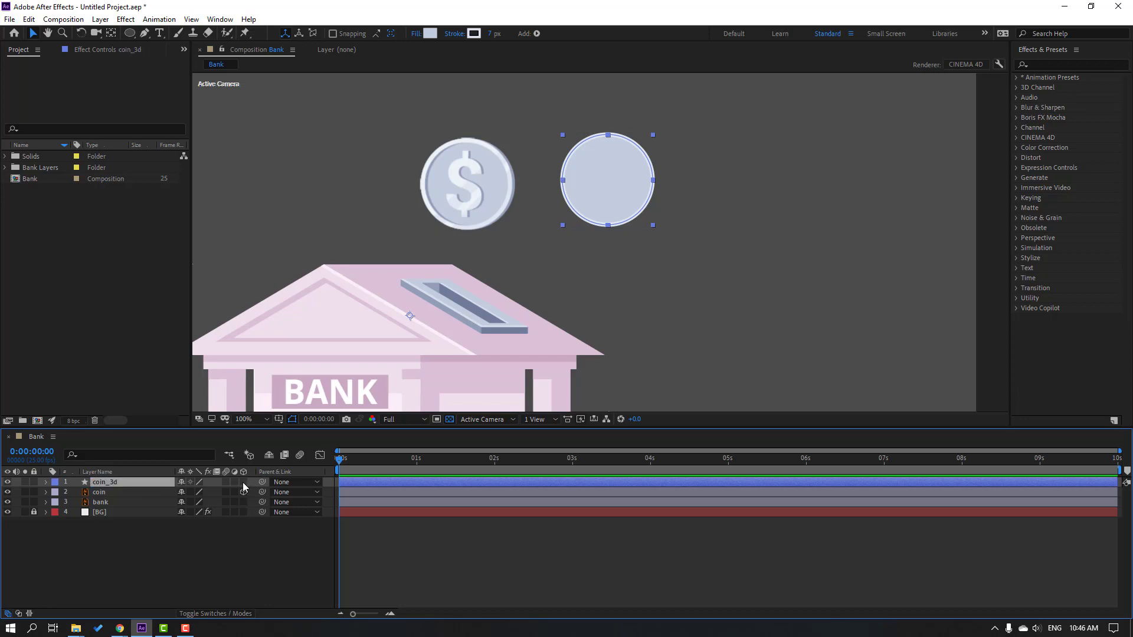
pyautogui.click(244, 481)
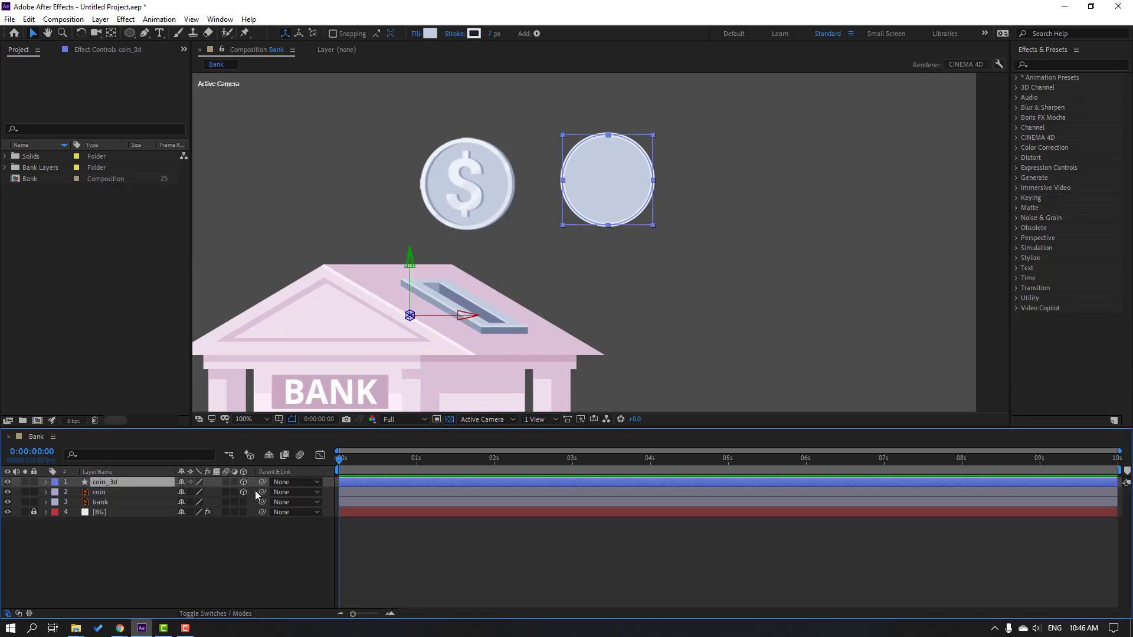
# Set the extrusion depth of the coin_3d layer to 25 in its geometry options.
pyautogui.click(46, 483)
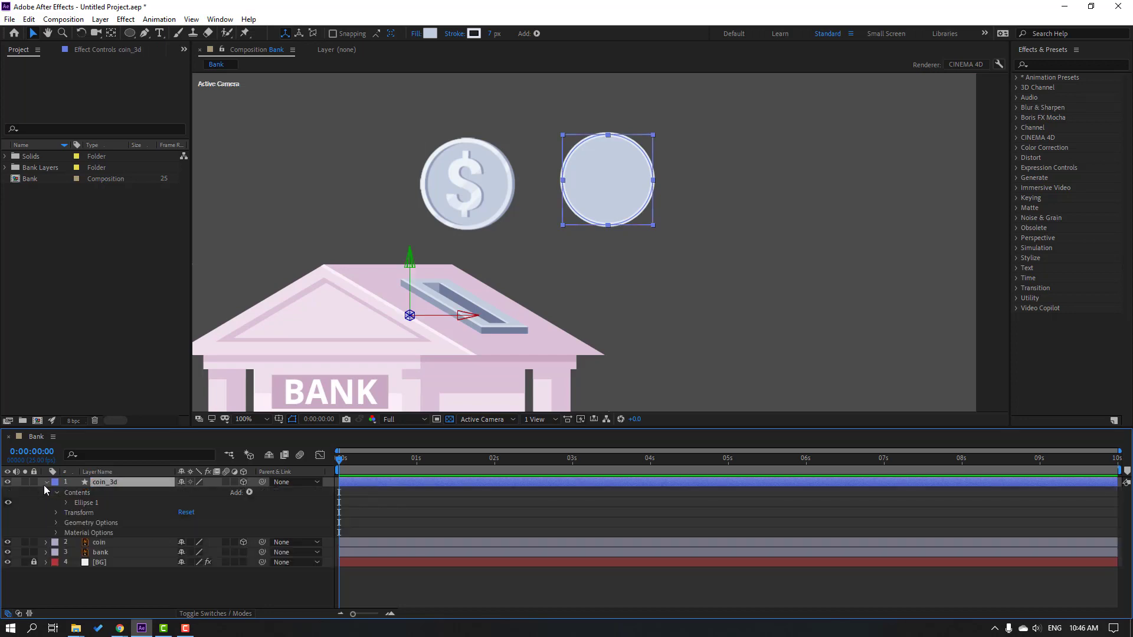
pyautogui.click(55, 523)
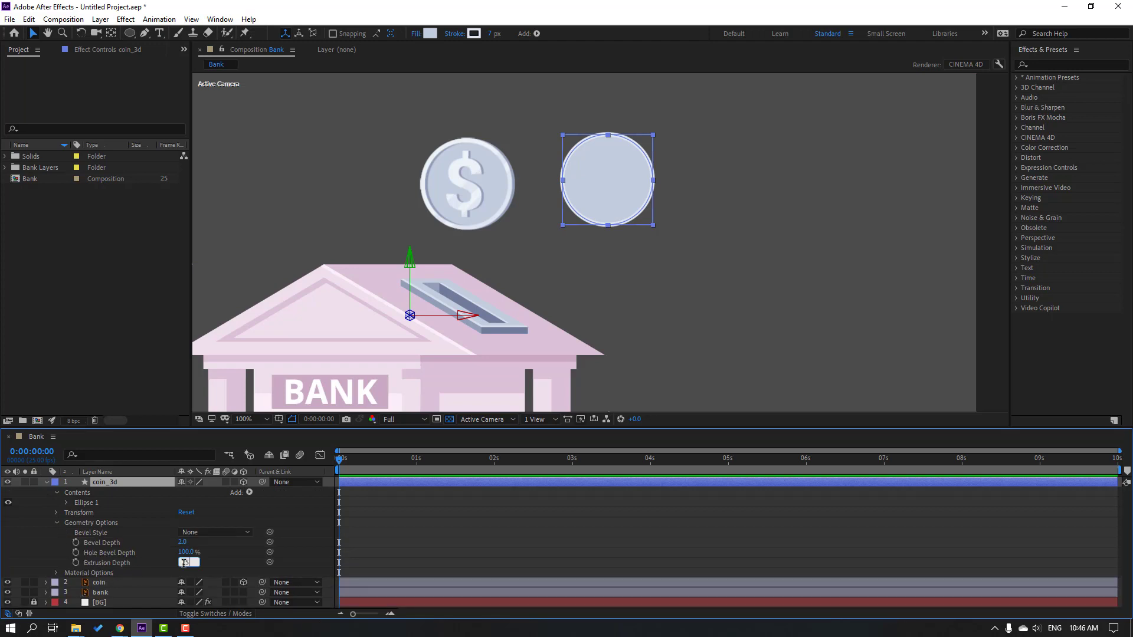
pyautogui.write('20')
pyautogui.press('Return')
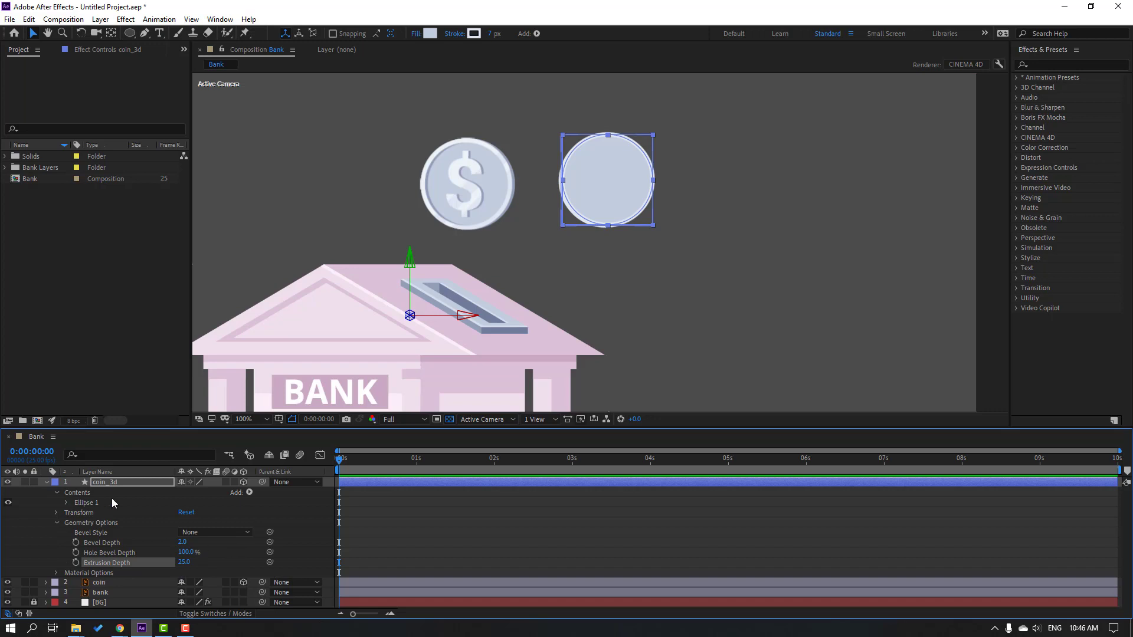
# Show coin_3d's rotation properties, try a Y rotation of 60° and undo it.
pyautogui.click(115, 485)
pyautogui.press('r')
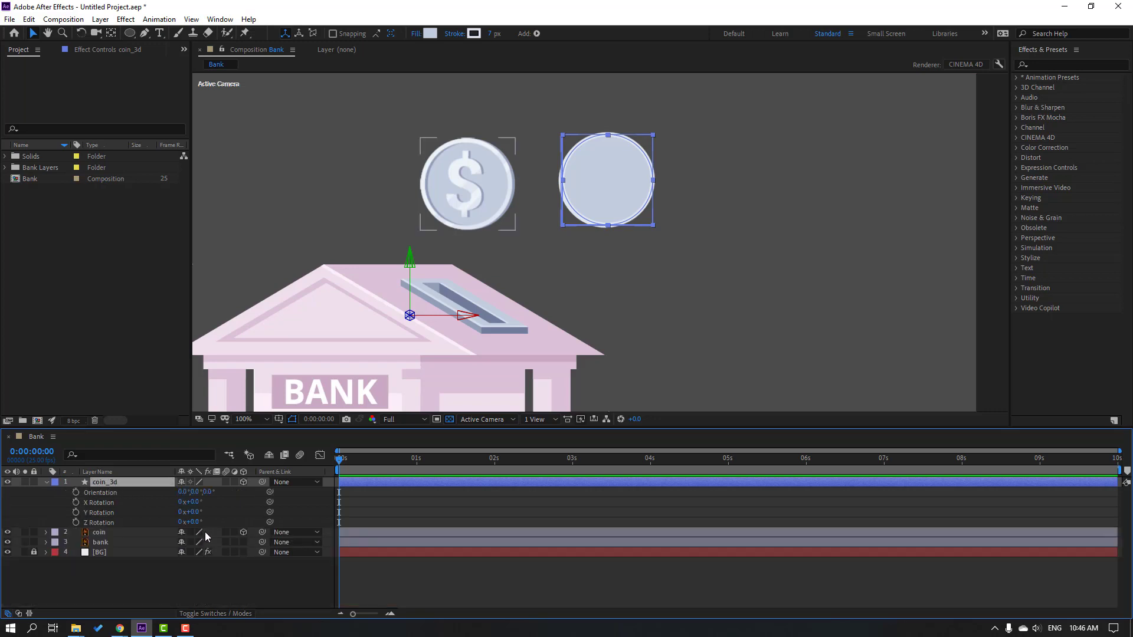
pyautogui.moveTo(197, 513); pyautogui.dragTo(227, 512)
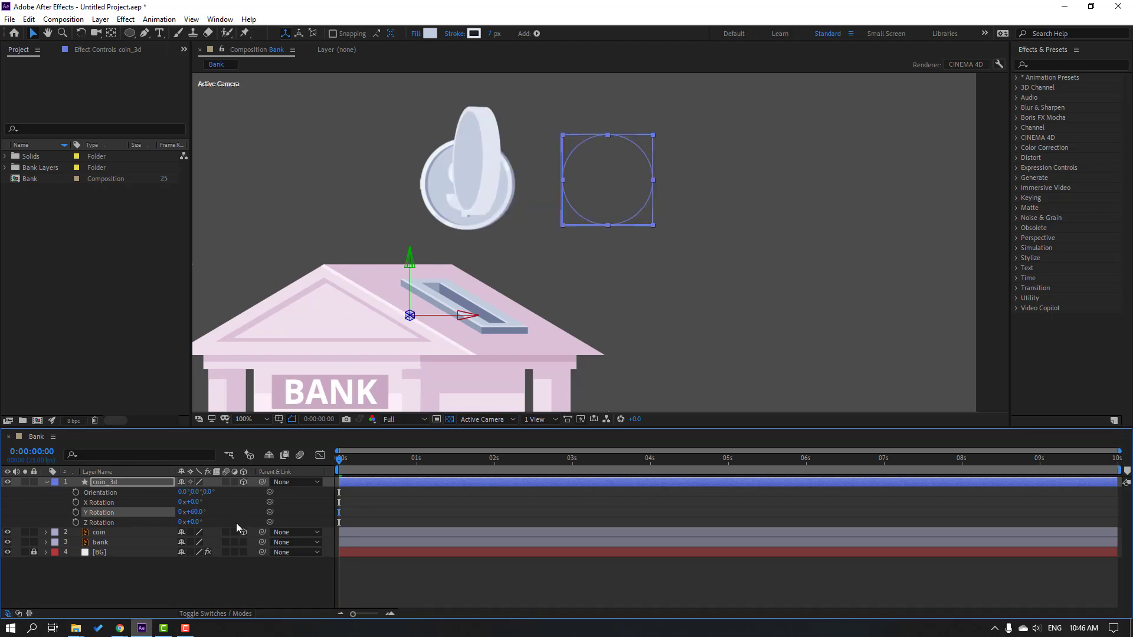
pyautogui.hotkey('ctrl', 'z')
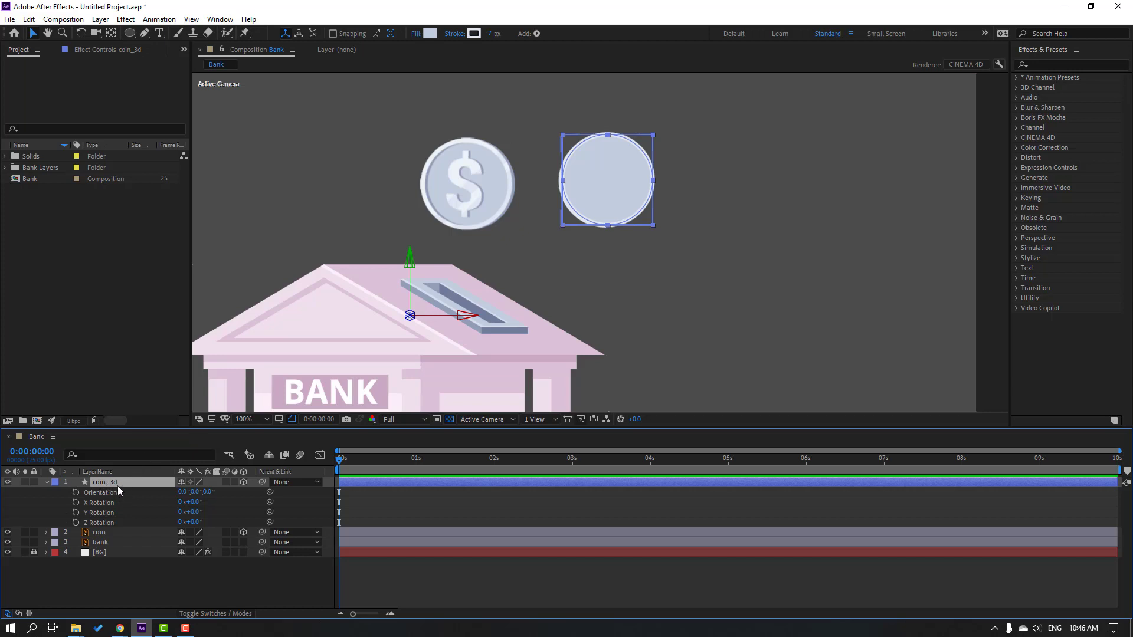
# Center the anchor point of the coin_3d layer on the circle.
pyautogui.click(112, 34)
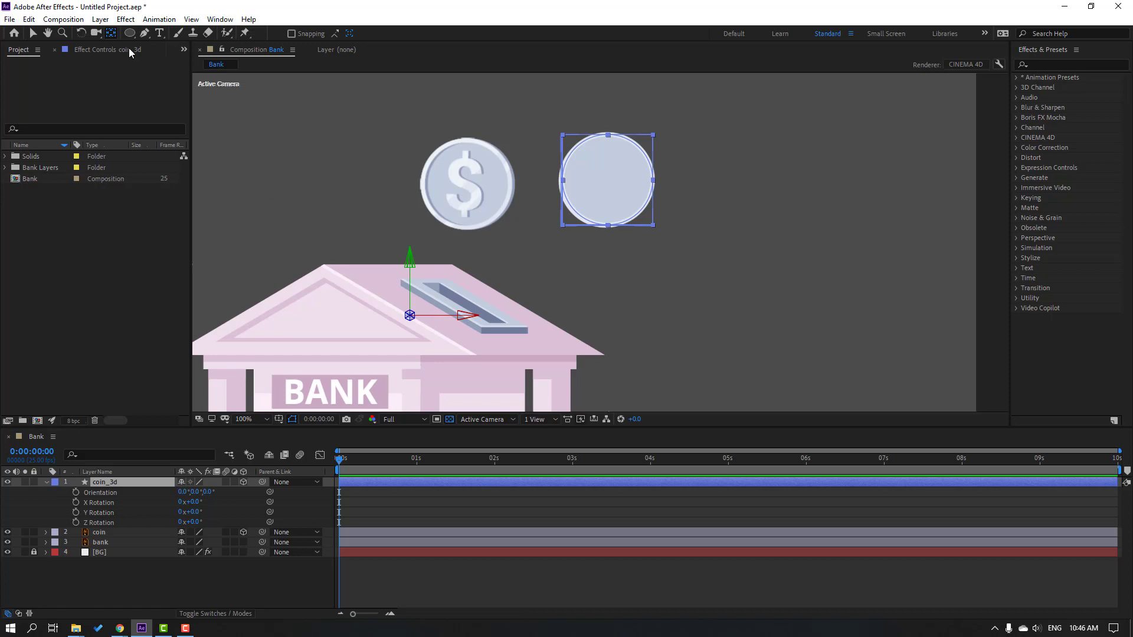
pyautogui.doubleClick(112, 35)
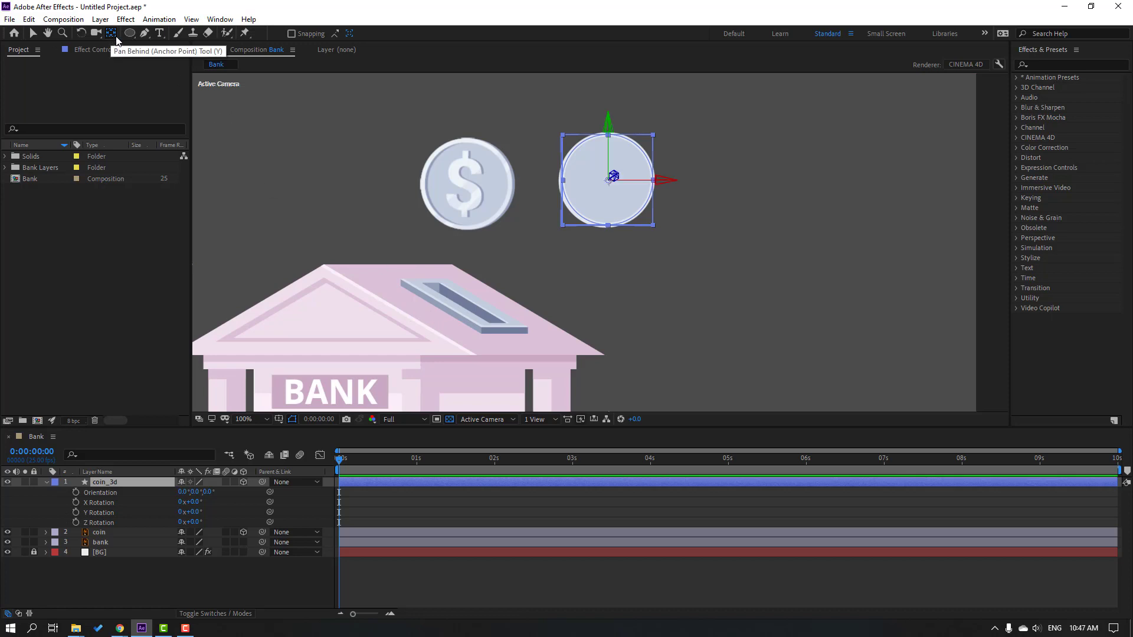
pyautogui.click(33, 33)
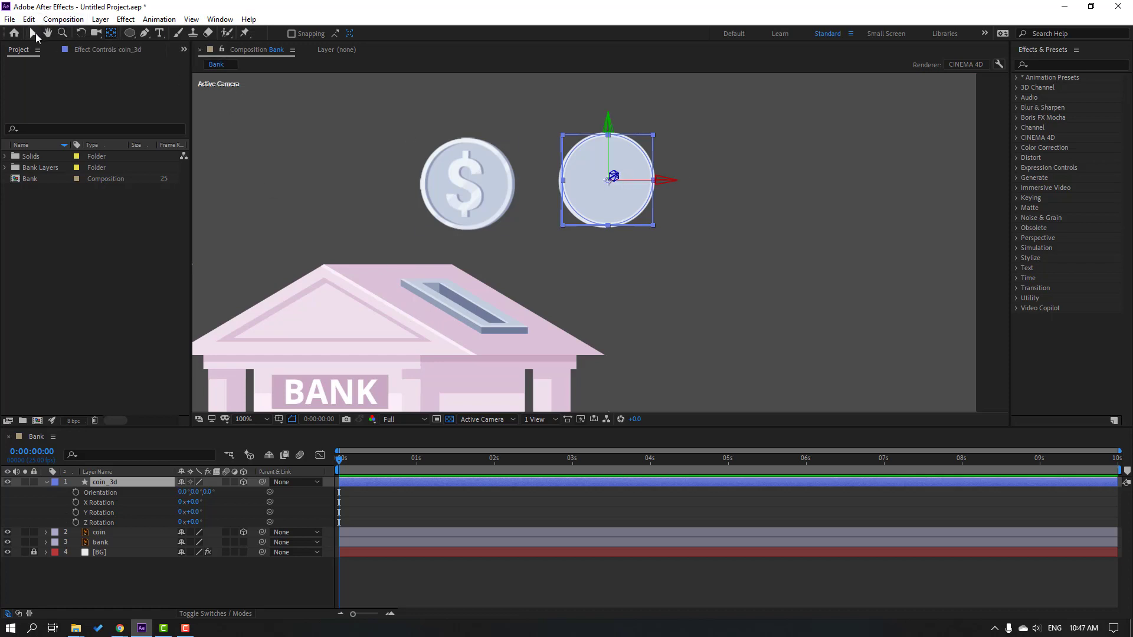
# Test the Y rotation of coin_3d around its centered anchor point and undo it.
pyautogui.moveTo(194, 512); pyautogui.dragTo(308, 500)
pyautogui.hotkey('ctrl', 'z')
pyautogui.click(114, 579)
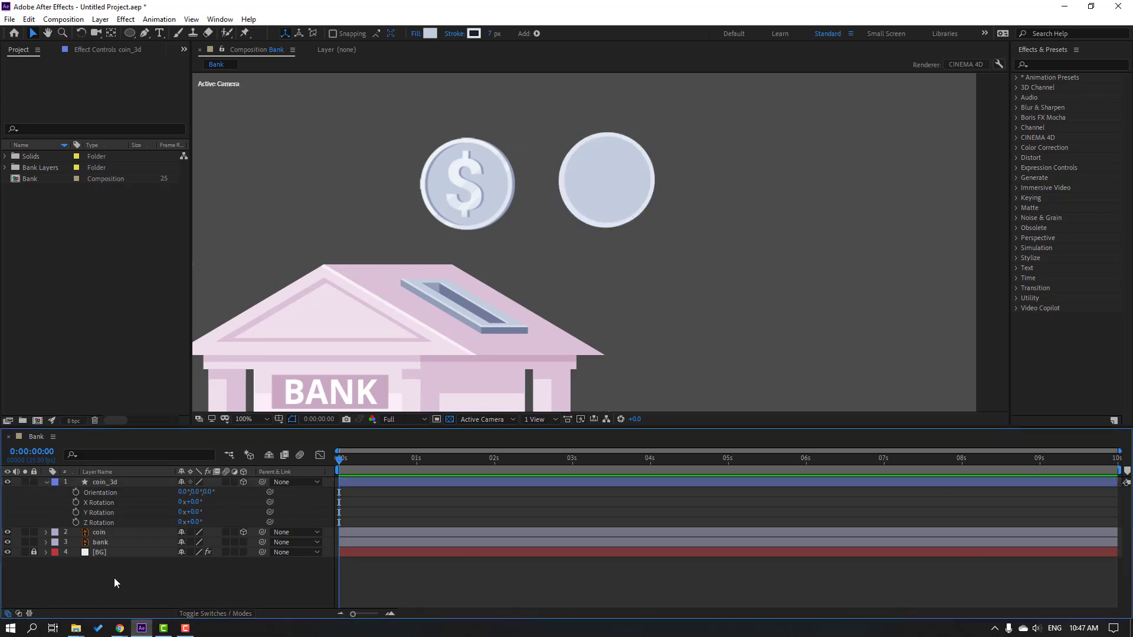
# Move the coin artwork onto the extruded circle and parent the coin layer to coin_3d.
pyautogui.click(115, 531)
pyautogui.moveTo(503, 189); pyautogui.dragTo(610, 148)
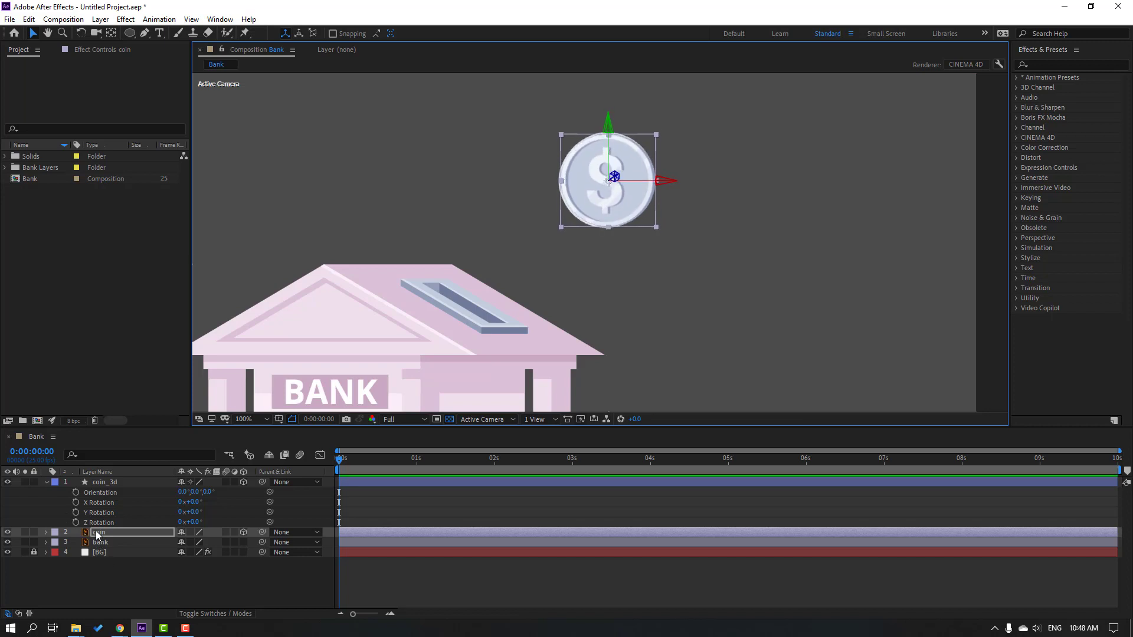
pyautogui.click(98, 534)
pyautogui.moveTo(263, 533); pyautogui.dragTo(104, 483)
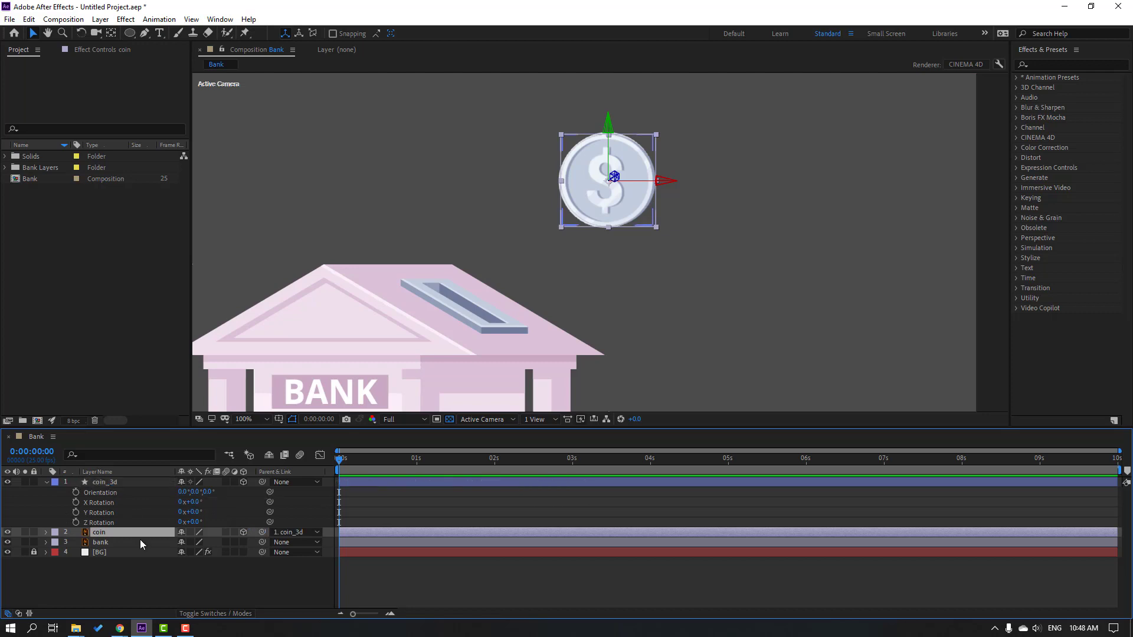
# Test the Y rotation of coin_3d with the parented coin attached and undo it.
pyautogui.click(107, 484)
pyautogui.moveTo(197, 517); pyautogui.dragTo(292, 505)
pyautogui.hotkey('ctrl', 'z')
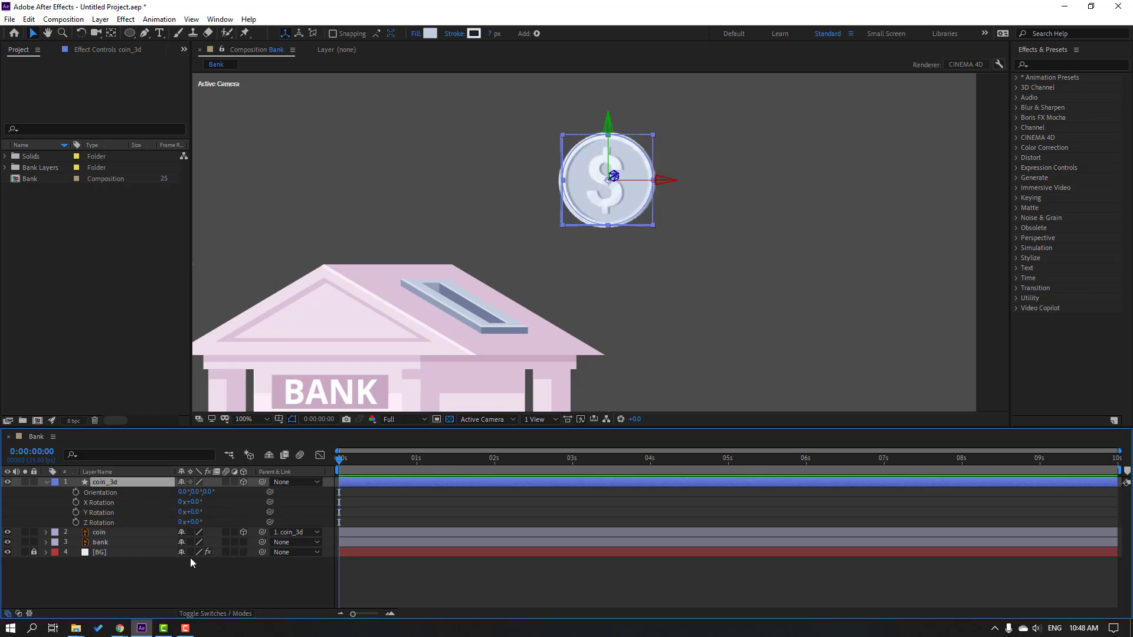
pyautogui.click(137, 572)
# Duplicate the coin layer and set the Y rotation of coin_3d to 90°.
pyautogui.click(98, 534)
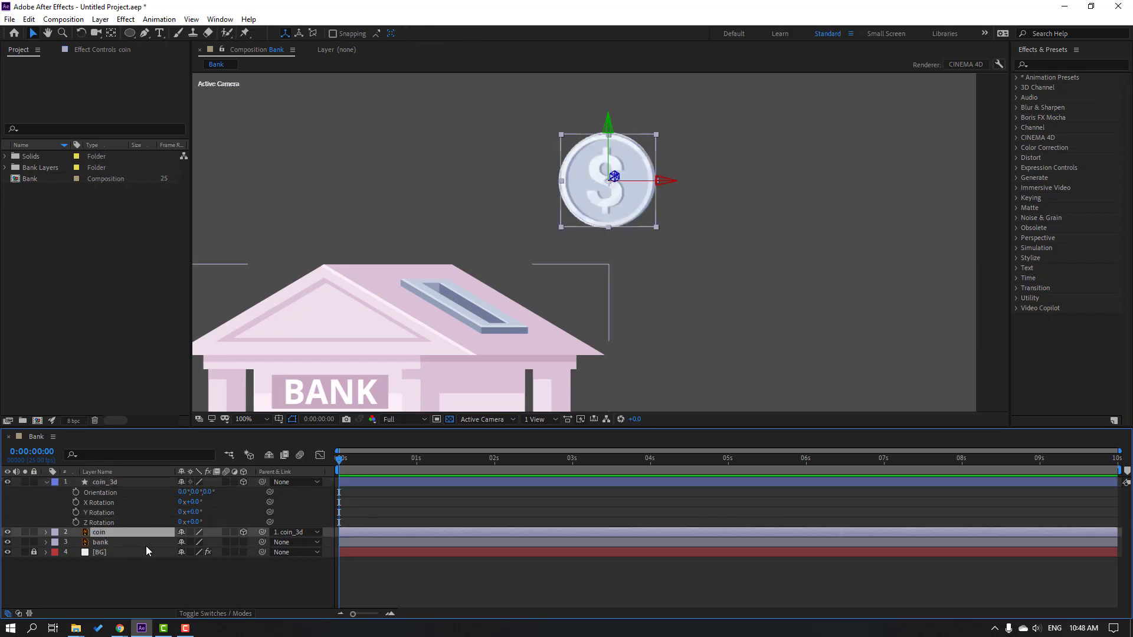
pyautogui.hotkey('ctrl', 'd')
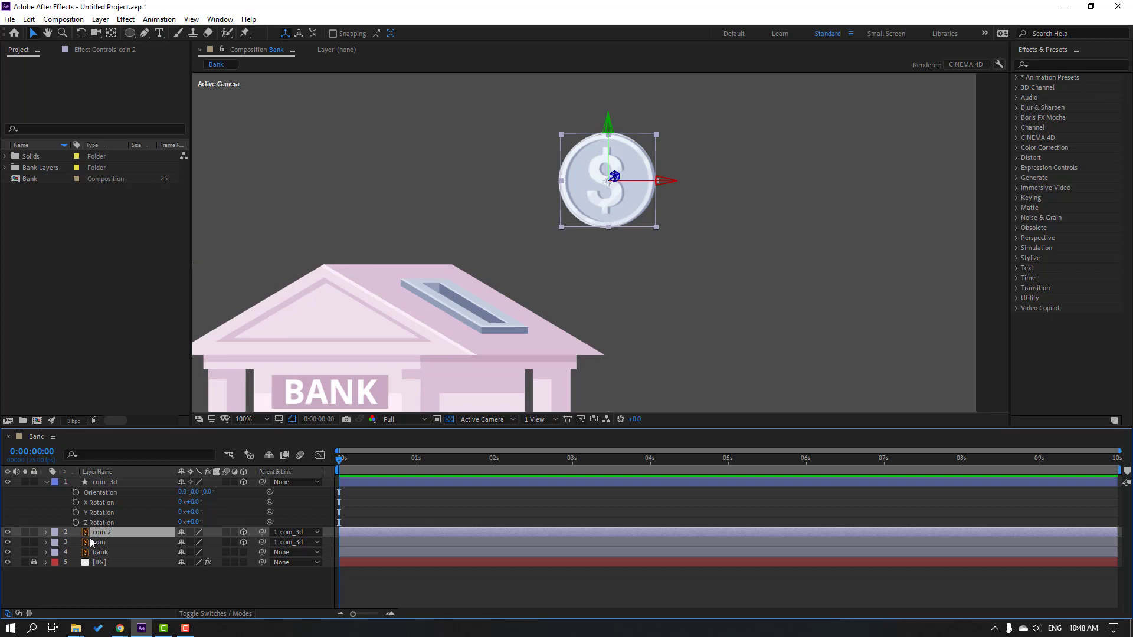
pyautogui.moveTo(194, 512); pyautogui.dragTo(216, 512)
pyautogui.click(197, 511)
pyautogui.write('90')
pyautogui.press('Return')
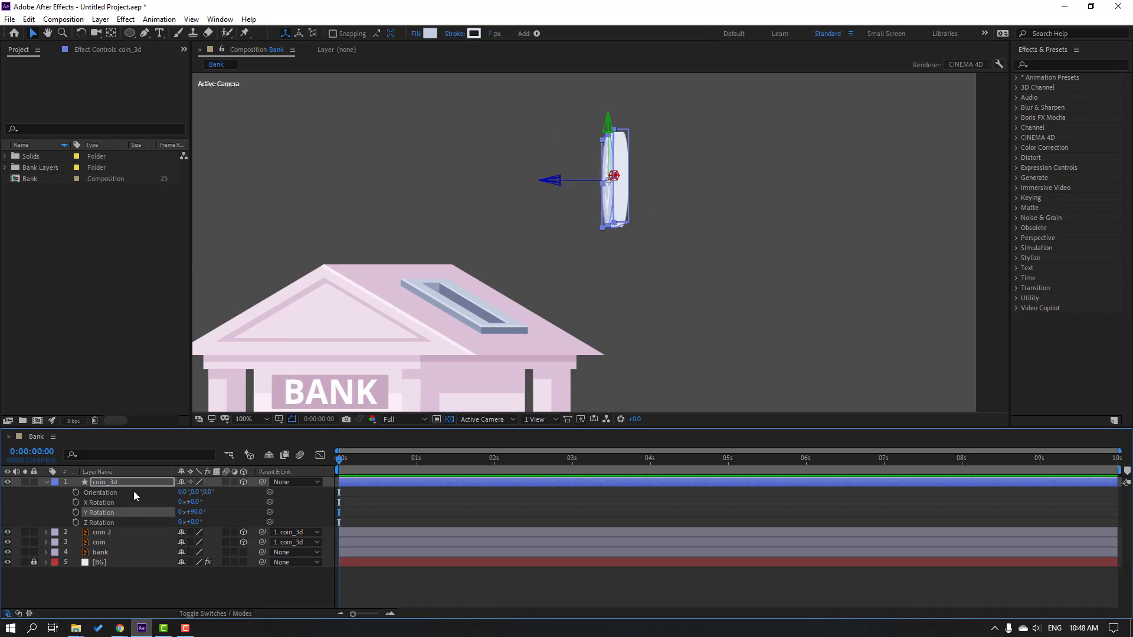
# Move the coin 2 layer along its depth axis onto the back face of coin_3d, turning coin_3d to a Y rotation of 122°.
pyautogui.click(109, 533)
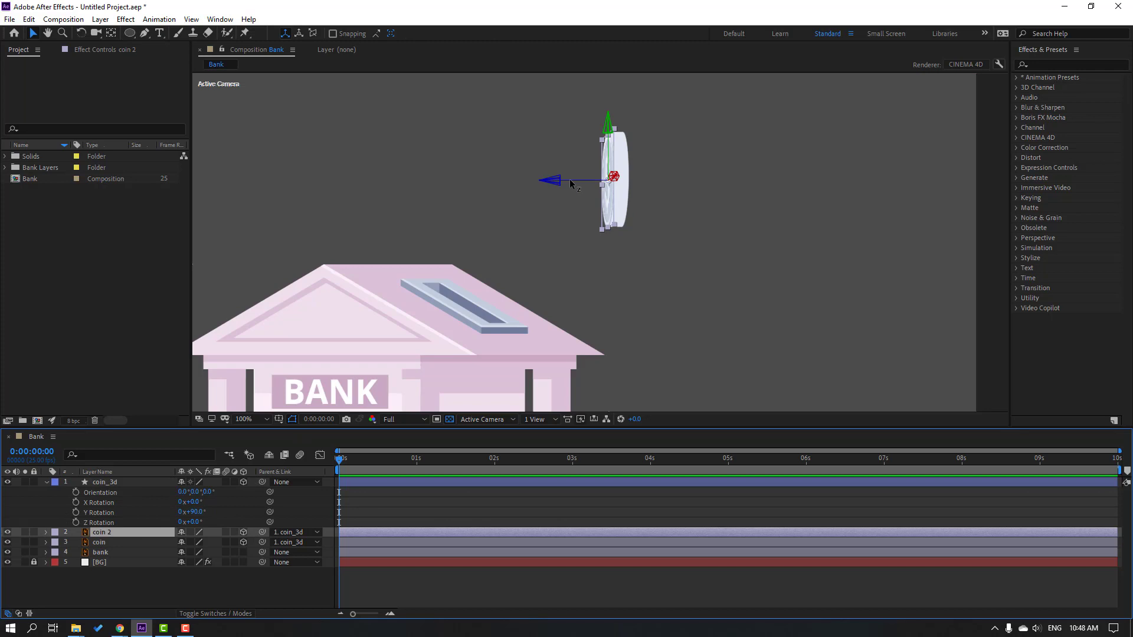
pyautogui.moveTo(573, 183)
pyautogui.mouseDown()
pyautogui.moveTo(557, 181)
pyautogui.moveTo(589, 185)
pyautogui.mouseUp()
pyautogui.moveTo(195, 512); pyautogui.dragTo(213, 512)
pyautogui.scroll(2, 679, 142)
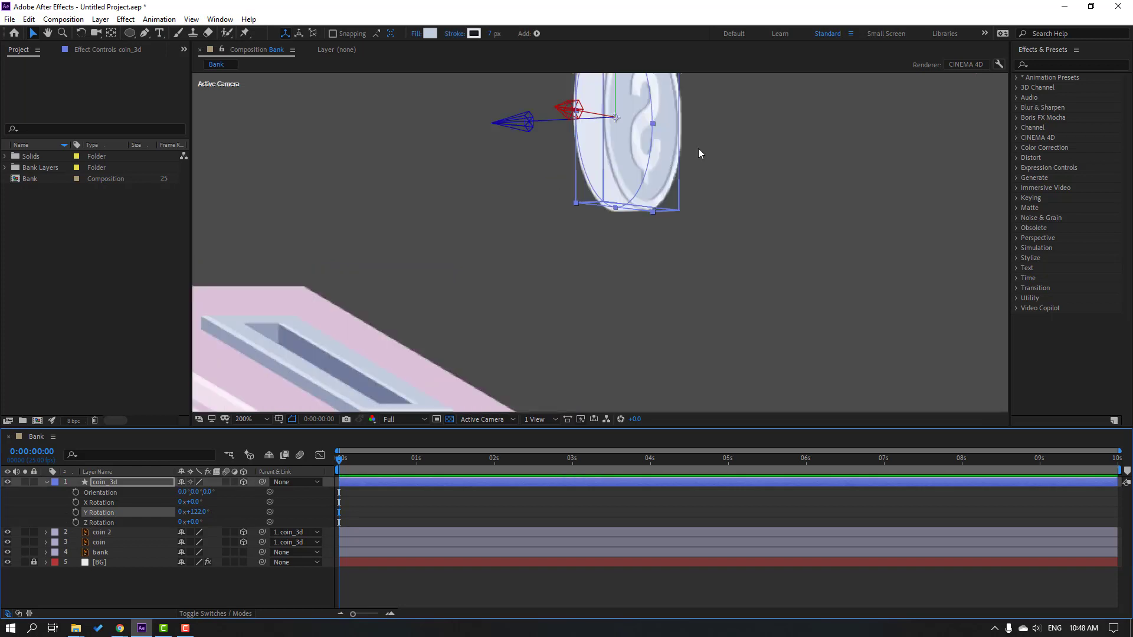
pyautogui.click(103, 533)
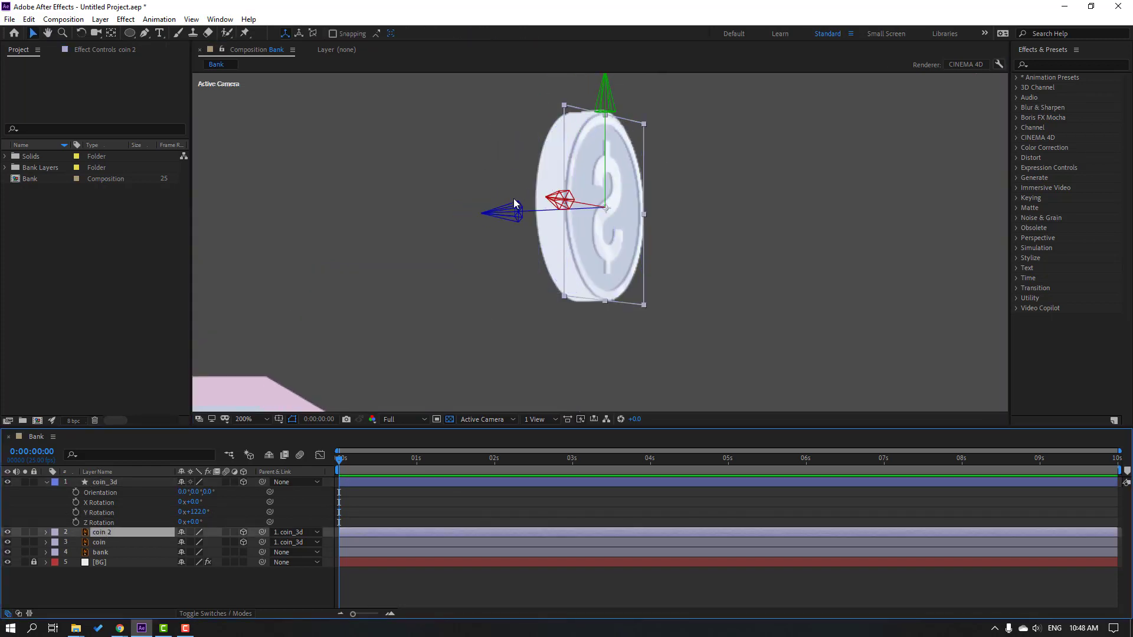
pyautogui.moveTo(533, 215); pyautogui.dragTo(530, 209)
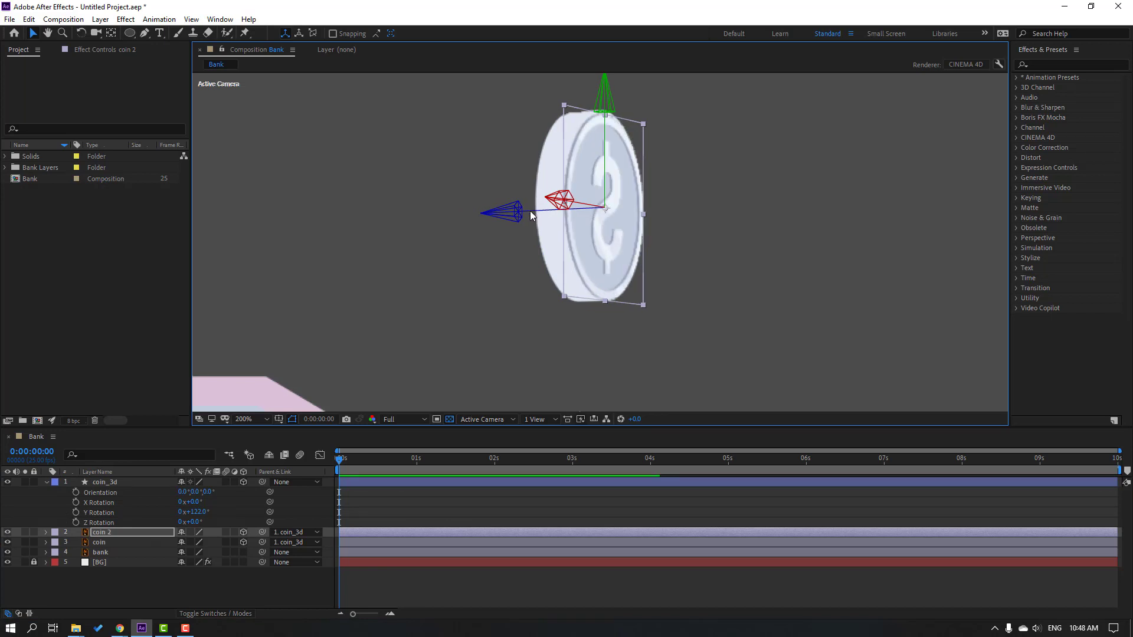
# Flip the coin 2 layer horizontally so the dollar sign reads correctly on the back face.
pyautogui.click(101, 534)
pyautogui.rightClick(105, 535)
pyautogui.moveTo(184, 263)
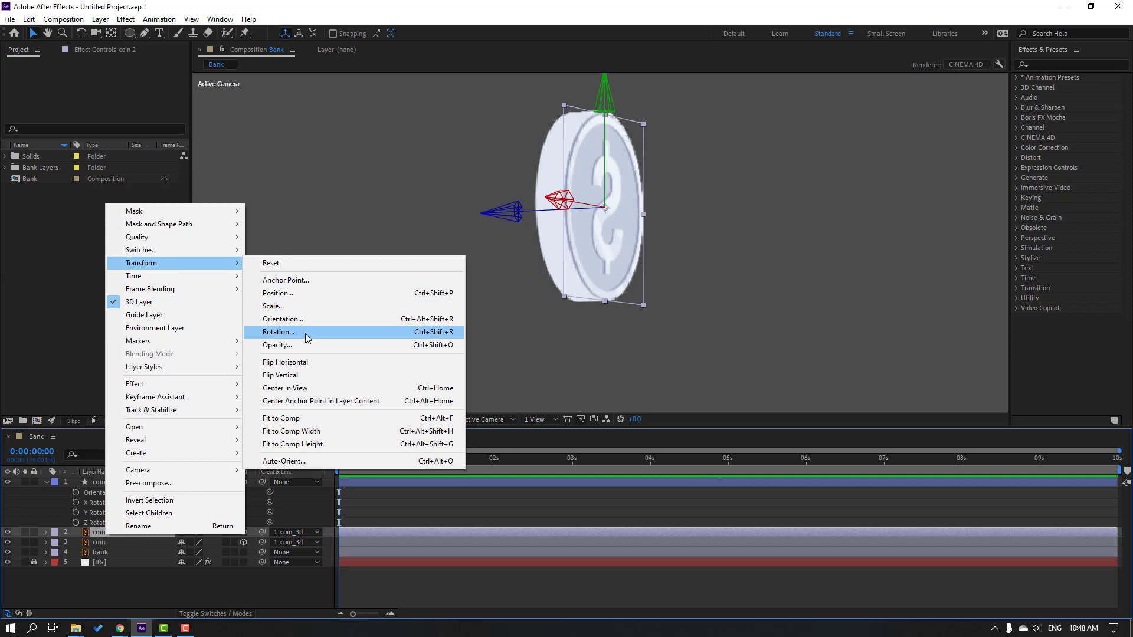
pyautogui.click(285, 363)
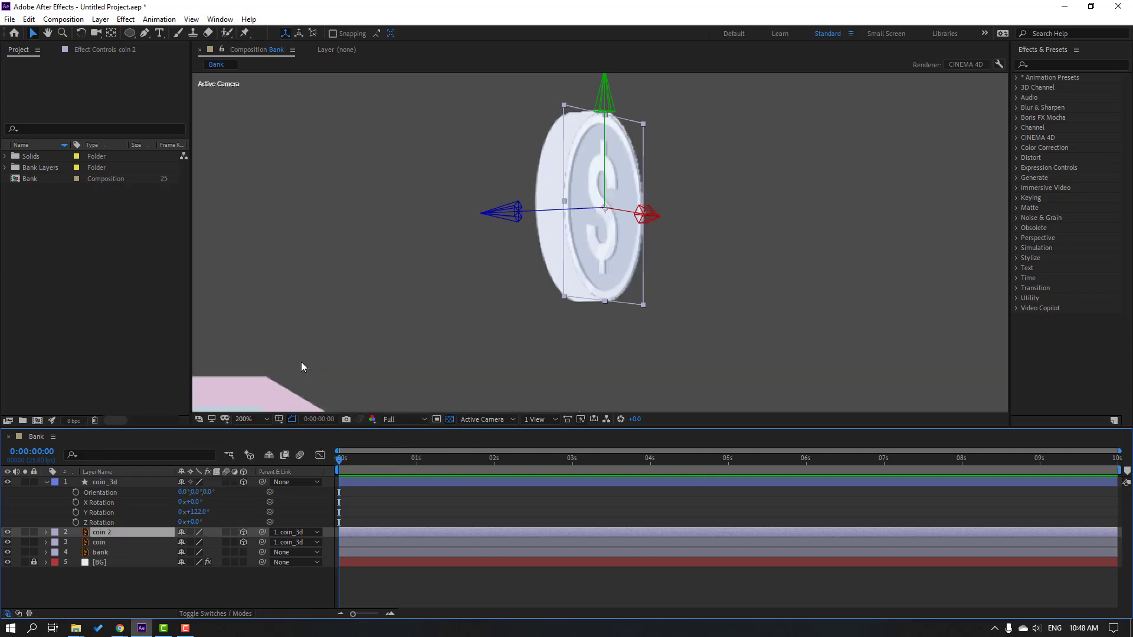
pyautogui.click(218, 588)
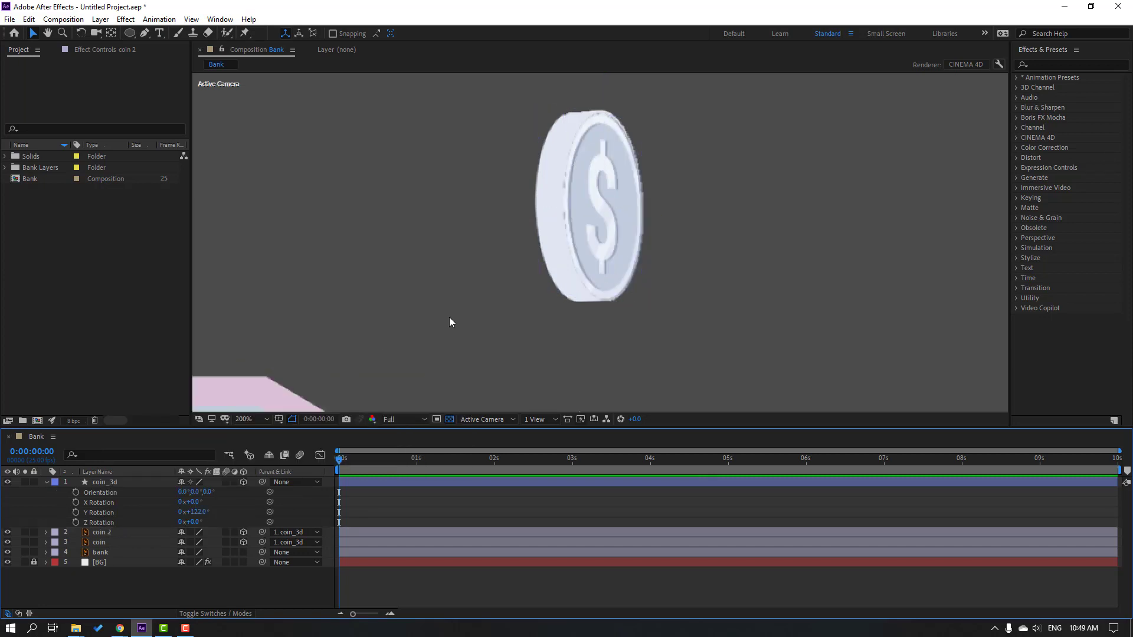
# Test the Y rotation of coin_3d with artwork on both faces and return it to 0°.
pyautogui.scroll(-4, 443, 321)
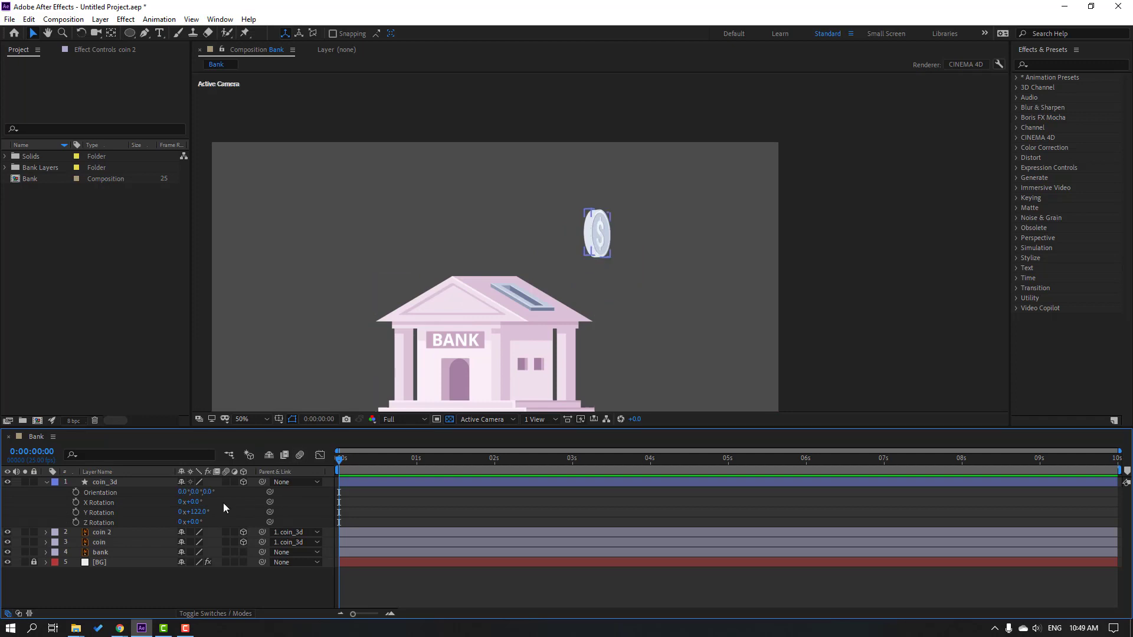
pyautogui.moveTo(199, 514); pyautogui.dragTo(382, 501)
pyautogui.hotkey('ctrl', 'z')
pyautogui.click(94, 482)
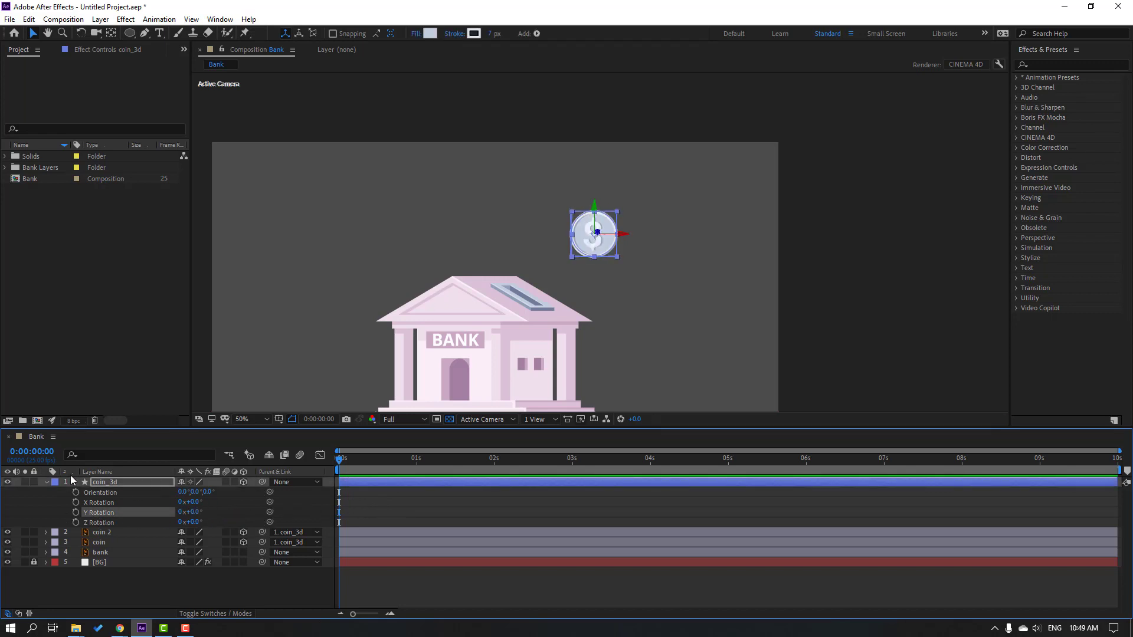
pyautogui.click(46, 482)
# Move coin_3d over the roof slot of the bank and scale it to 87%.
pyautogui.moveTo(610, 238); pyautogui.dragTo(537, 269)
pyautogui.scroll(1, 534, 333)
pyautogui.moveTo(503, 358); pyautogui.dragTo(574, 228)
pyautogui.moveTo(558, 190); pyautogui.dragTo(558, 195)
pyautogui.press('s')
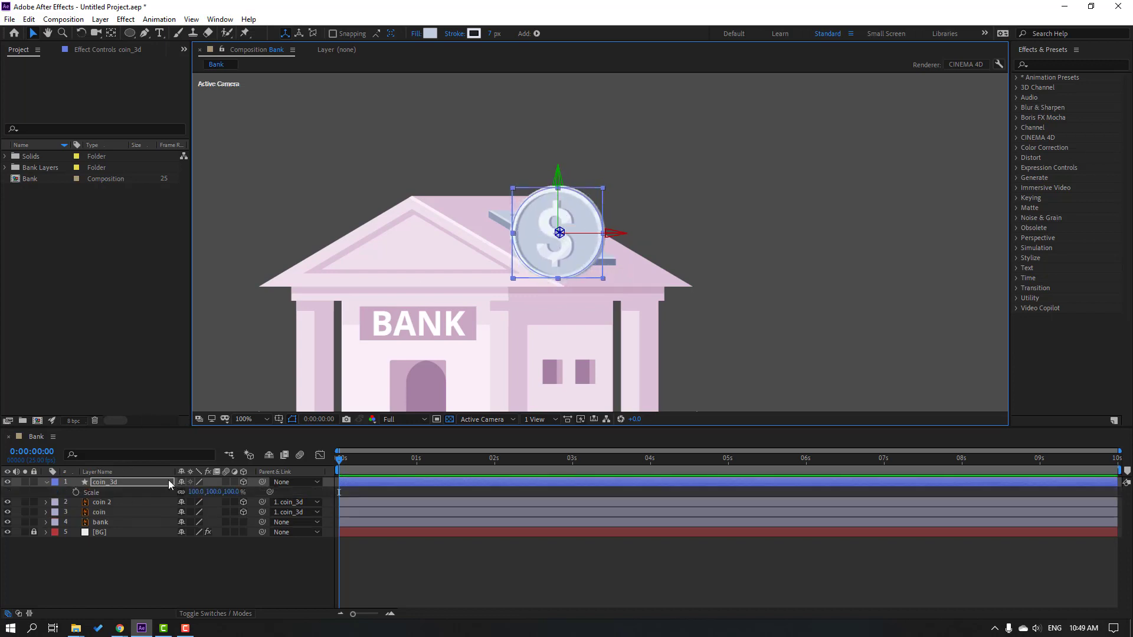
pyautogui.moveTo(196, 492); pyautogui.dragTo(191, 493)
# Lower coin_3d in front of the bank's windows and start its Position keyframes at 0:00:00:00 with 1061.5, 747.5.
pyautogui.moveTo(557, 198); pyautogui.dragTo(556, 364)
pyautogui.press(',')
pyautogui.press(',')
pyautogui.press(',')
pyautogui.press(',')
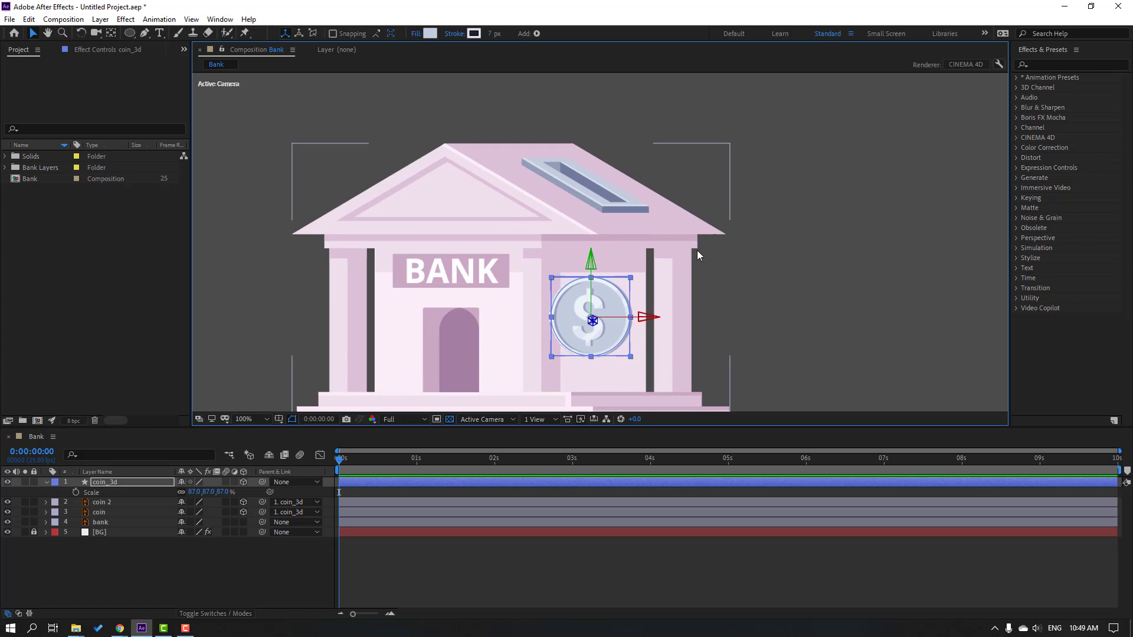
pyautogui.press('.')
pyautogui.press('.')
pyautogui.click(115, 484)
pyautogui.press('p')
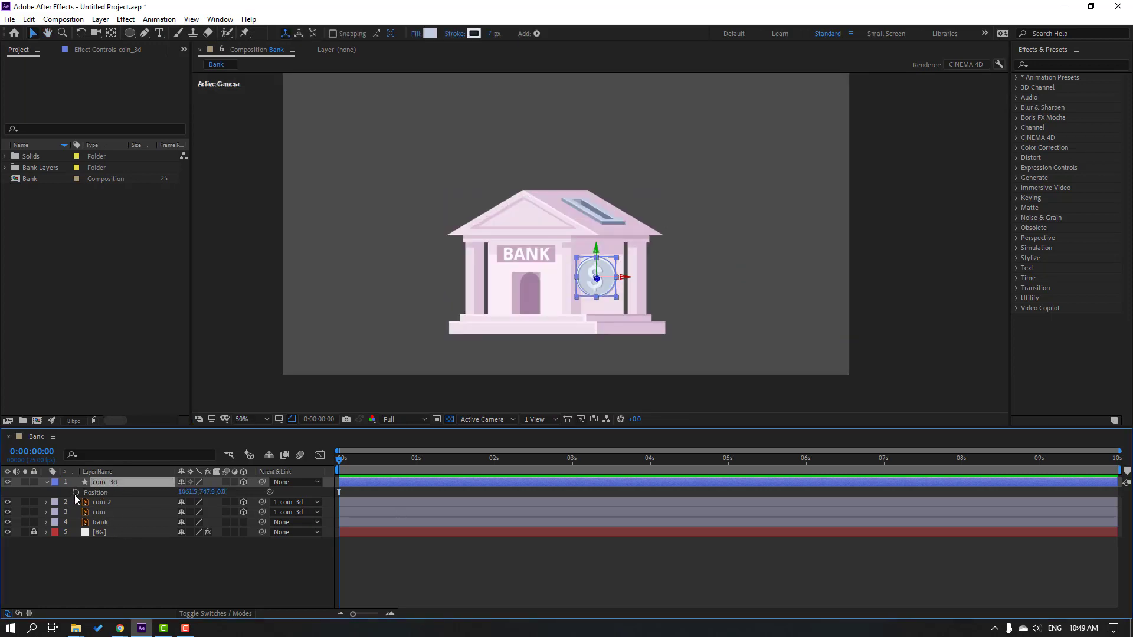
pyautogui.click(75, 493)
# Add a Position keyframe at 0:00:01:00 that raises coin_3d above the bank to Y 170.5.
pyautogui.moveTo(376, 469); pyautogui.dragTo(419, 472)
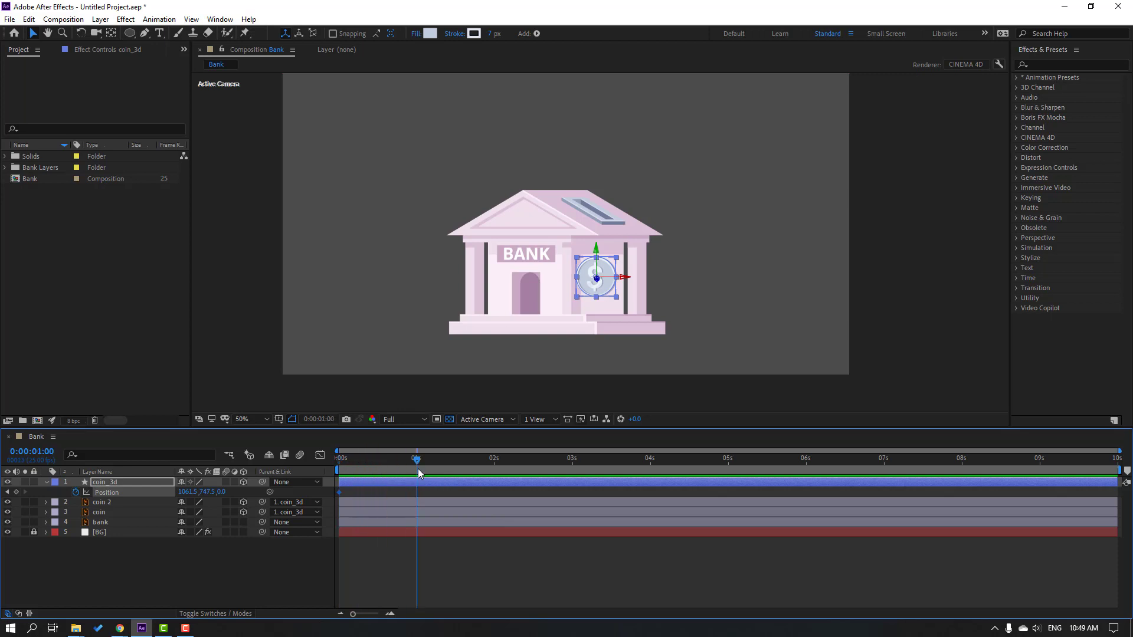
pyautogui.moveTo(214, 495); pyautogui.dragTo(182, 504)
pyautogui.moveTo(695, 264)
pyautogui.mouseDown()
pyautogui.moveTo(676, 296)
pyautogui.moveTo(695, 273)
pyautogui.mouseUp()
pyautogui.click(392, 555)
# Add bounce Position keyframes for coin_3d at 0:00:01:07 with Y 236.5 and at 0:00:01:13 with Y 196.5.
pyautogui.moveTo(416, 462); pyautogui.dragTo(439, 461)
pyautogui.moveTo(204, 498); pyautogui.dragTo(243, 493)
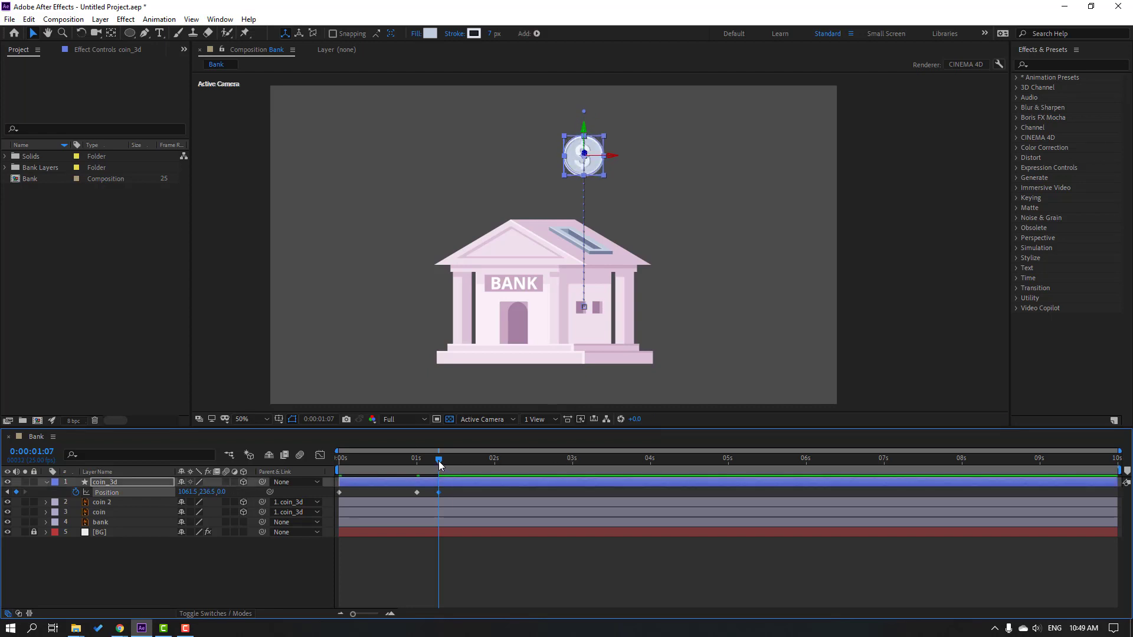
pyautogui.click(458, 460)
pyautogui.moveTo(203, 493); pyautogui.dragTo(182, 493)
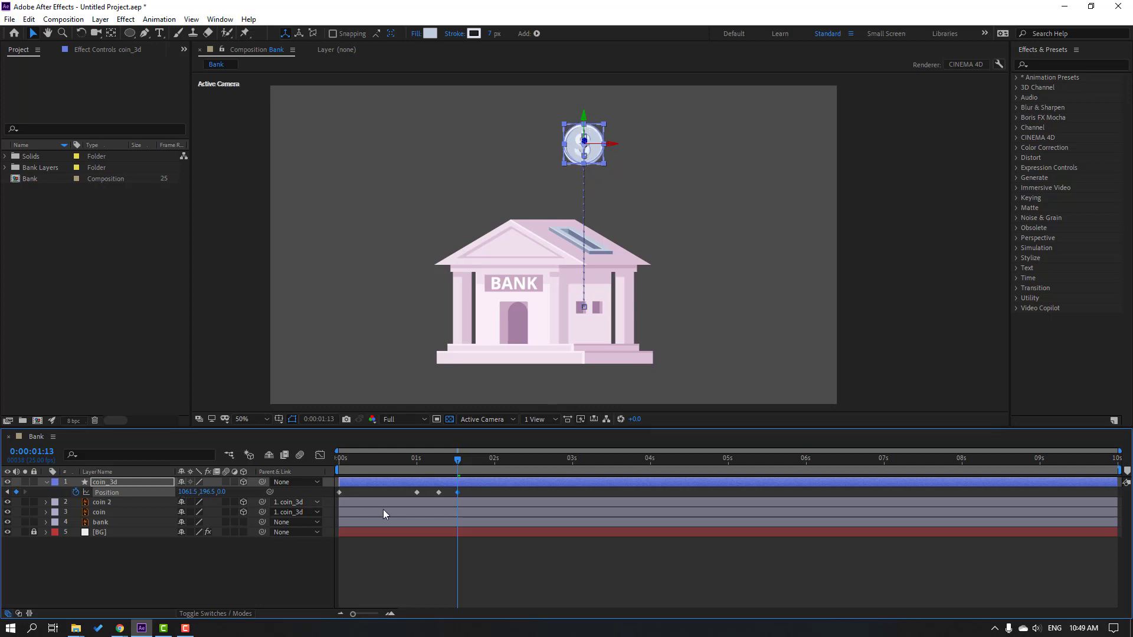
# Apply Easy Ease to all four Position keyframes of coin_3d.
pyautogui.moveTo(475, 490); pyautogui.dragTo(334, 497)
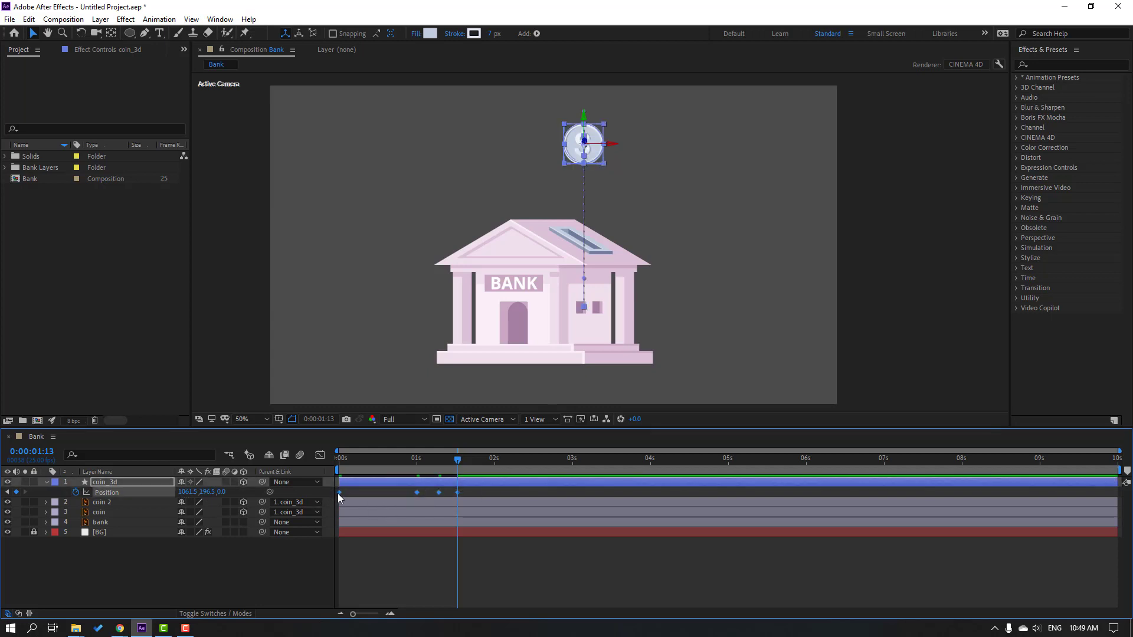
pyautogui.rightClick(338, 492)
pyautogui.moveTo(423, 490)
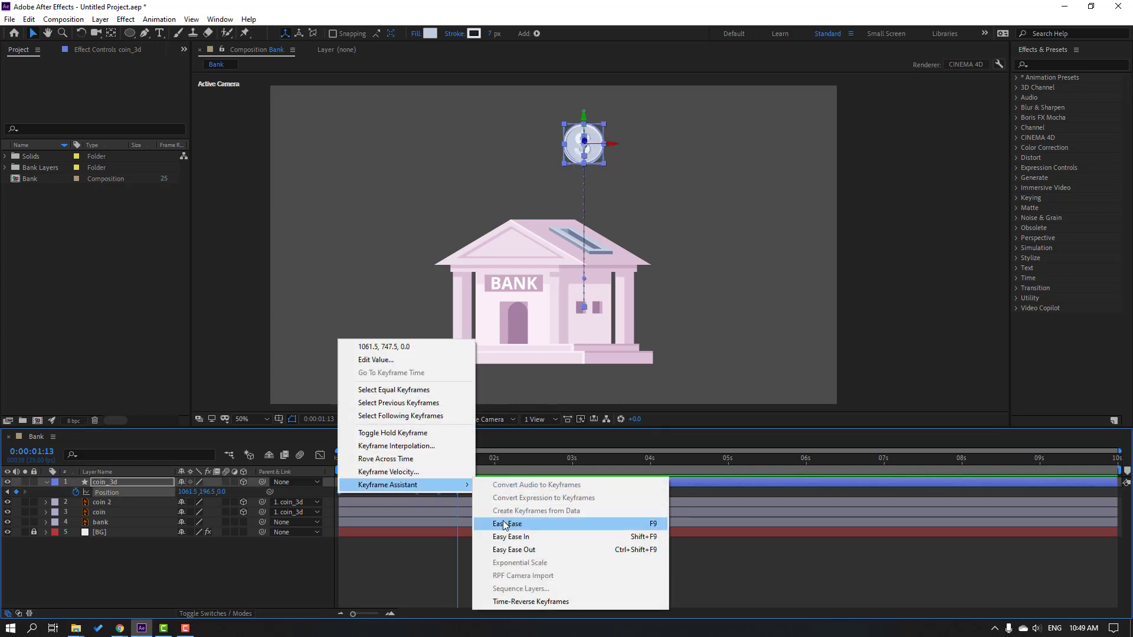
pyautogui.click(647, 523)
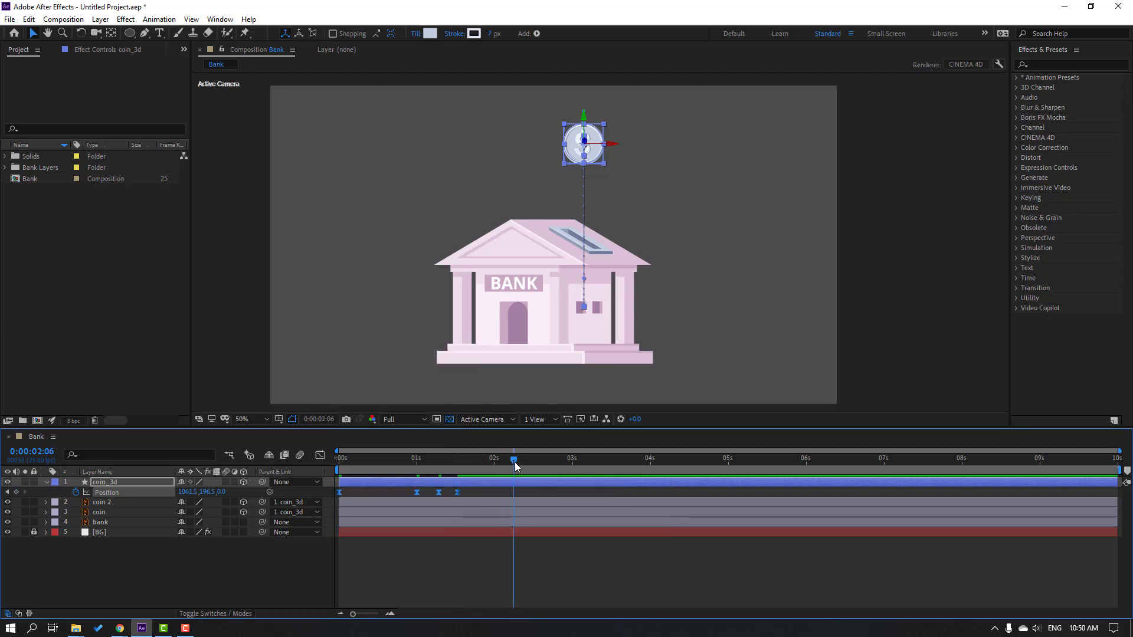
# End the work area at 0:00:02:06 and preview the coin animation at Quarter resolution.
pyautogui.press('n')
pyautogui.press('space')
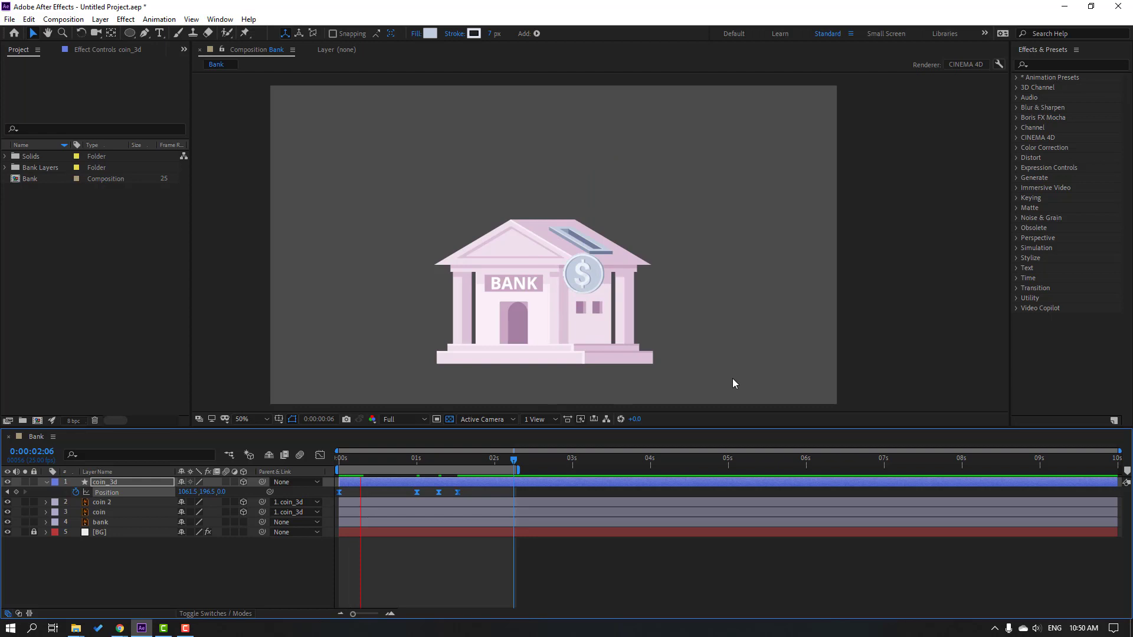
pyautogui.press('space')
pyautogui.click(394, 419)
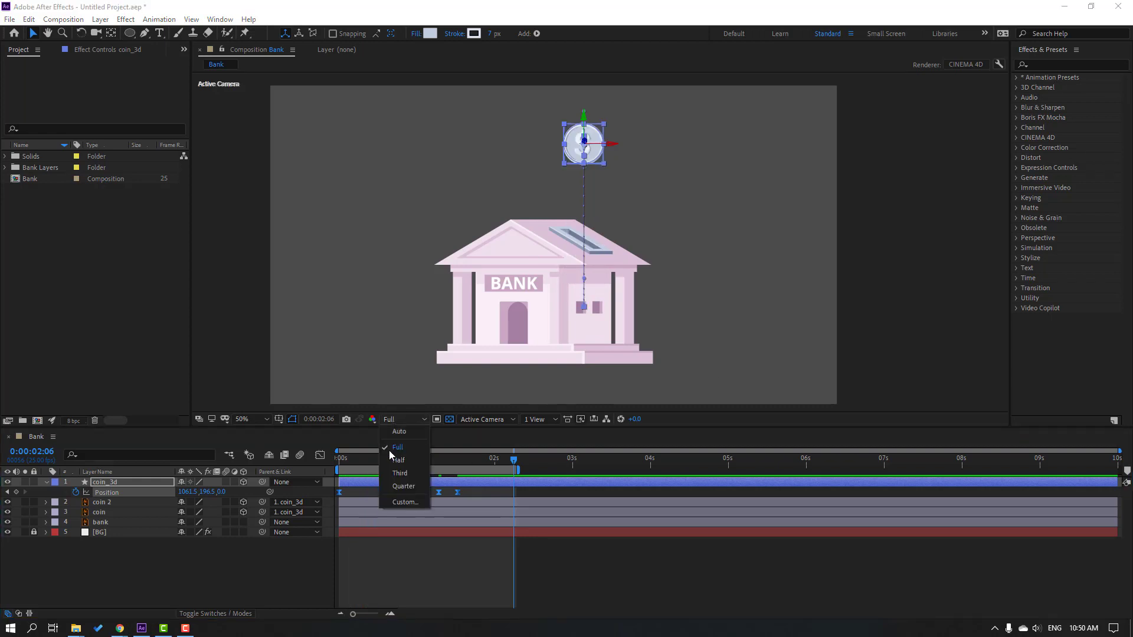
pyautogui.click(404, 486)
pyautogui.press('space')
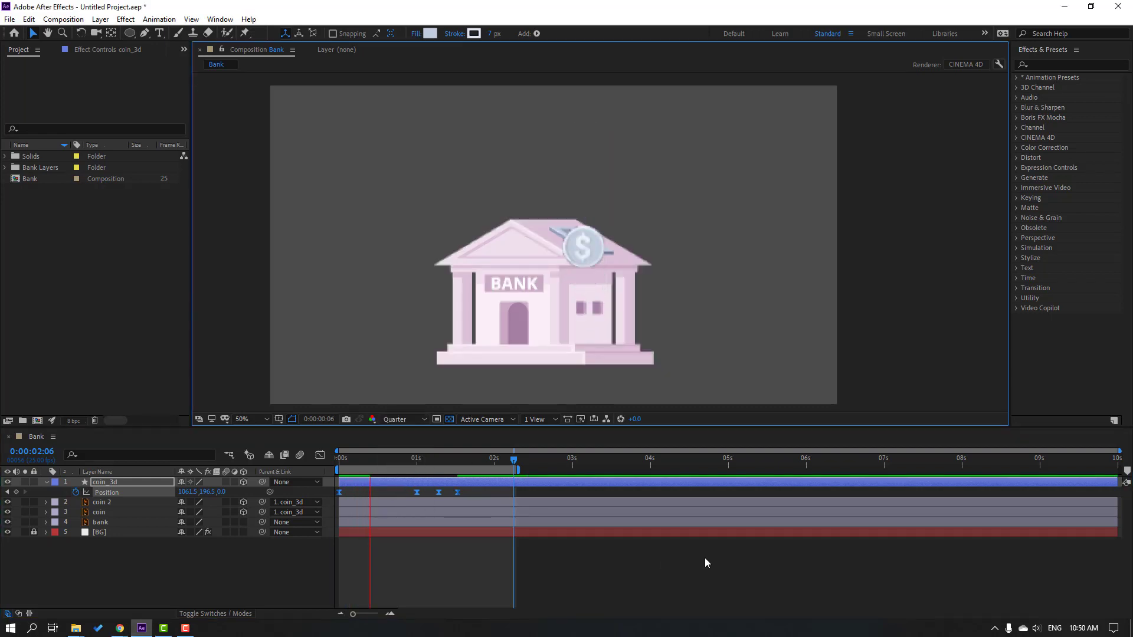
pyautogui.press('space')
# Change the spatial interpolation of the last three Position keyframes of coin_3d.
pyautogui.moveTo(405, 461)
pyautogui.mouseDown()
pyautogui.moveTo(443, 466)
pyautogui.moveTo(408, 466)
pyautogui.mouseUp()
pyautogui.moveTo(486, 490); pyautogui.dragTo(416, 498)
pyautogui.rightClick(417, 497)
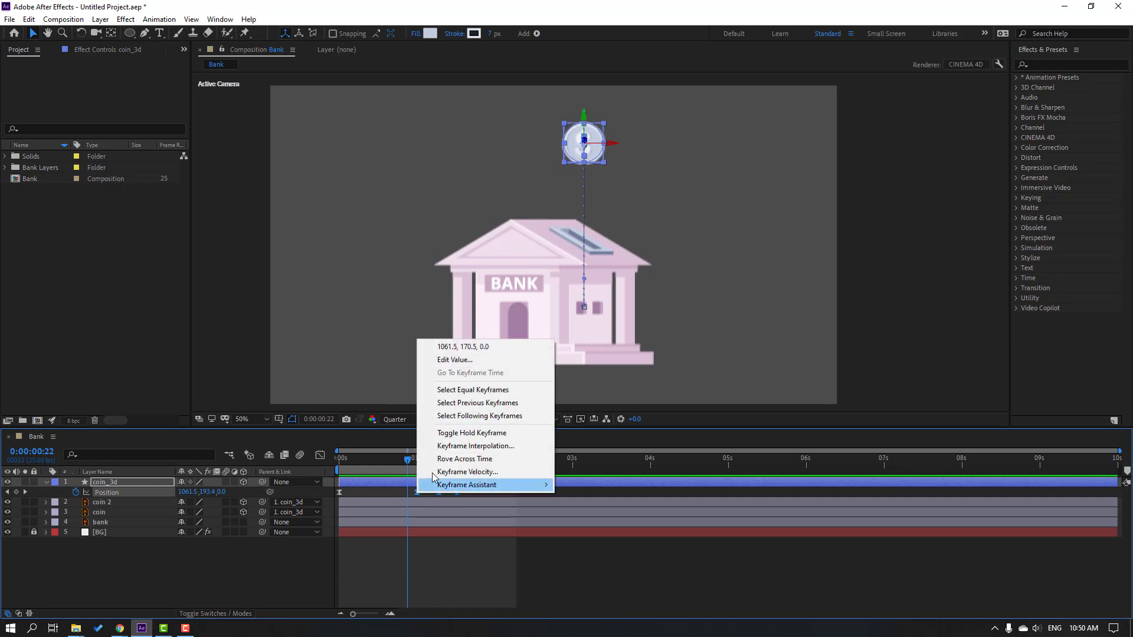
pyautogui.click(467, 449)
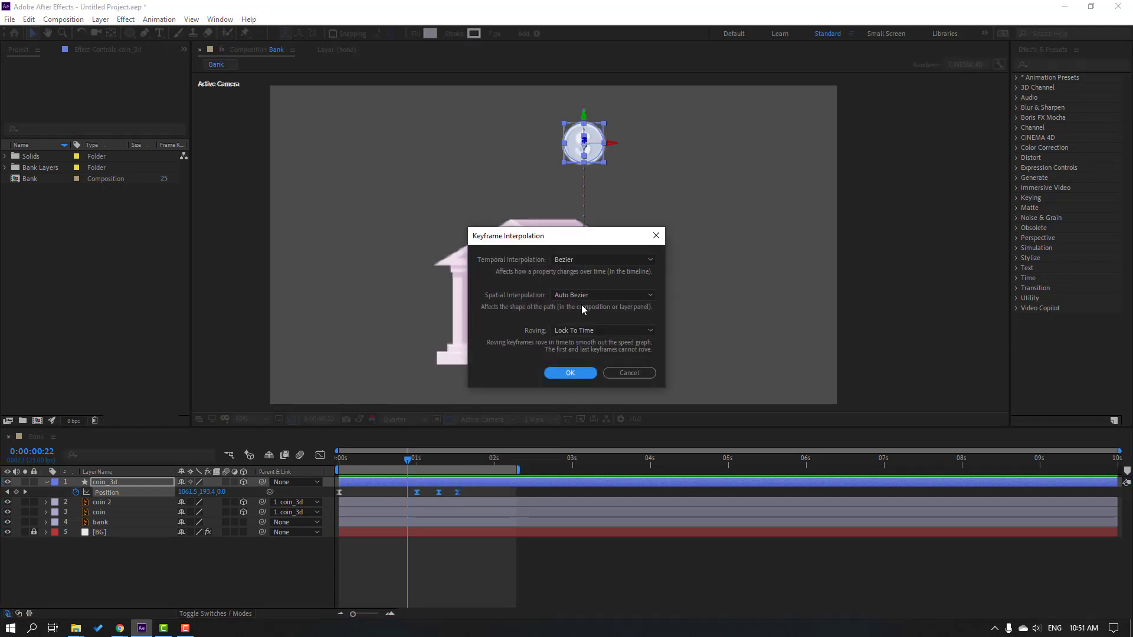
pyautogui.click(581, 295)
pyautogui.click(580, 324)
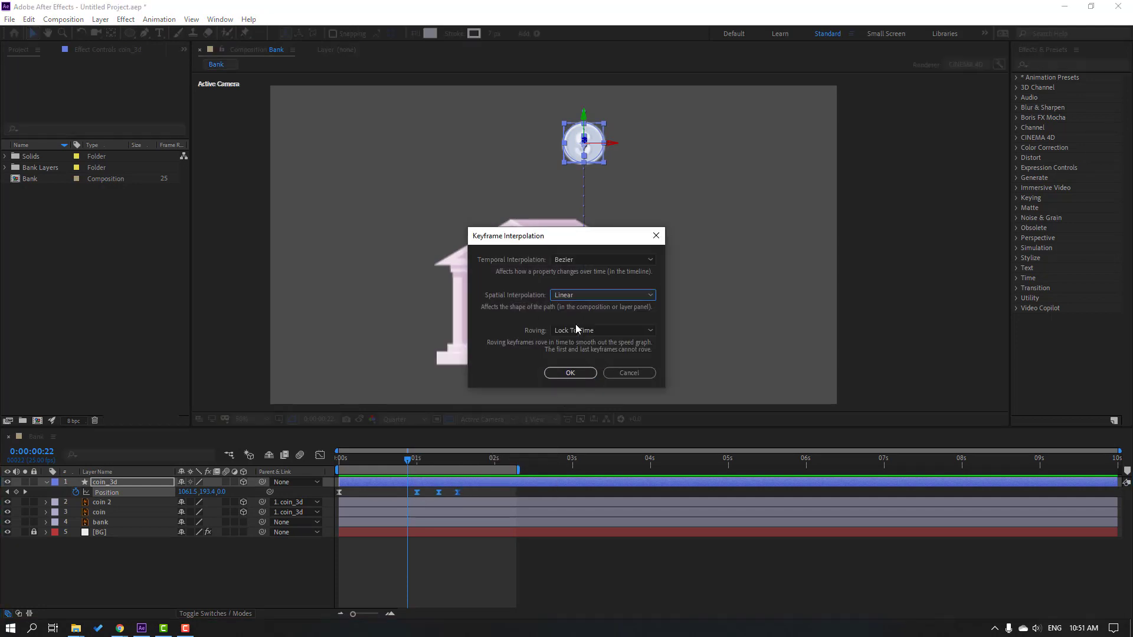
pyautogui.click(572, 373)
# Spread out the last two Position keyframes, ending at 0:00:02:05, and extend the work area to about 2.6 seconds for a preview.
pyautogui.click(418, 463)
pyautogui.moveTo(418, 463); pyautogui.dragTo(445, 466)
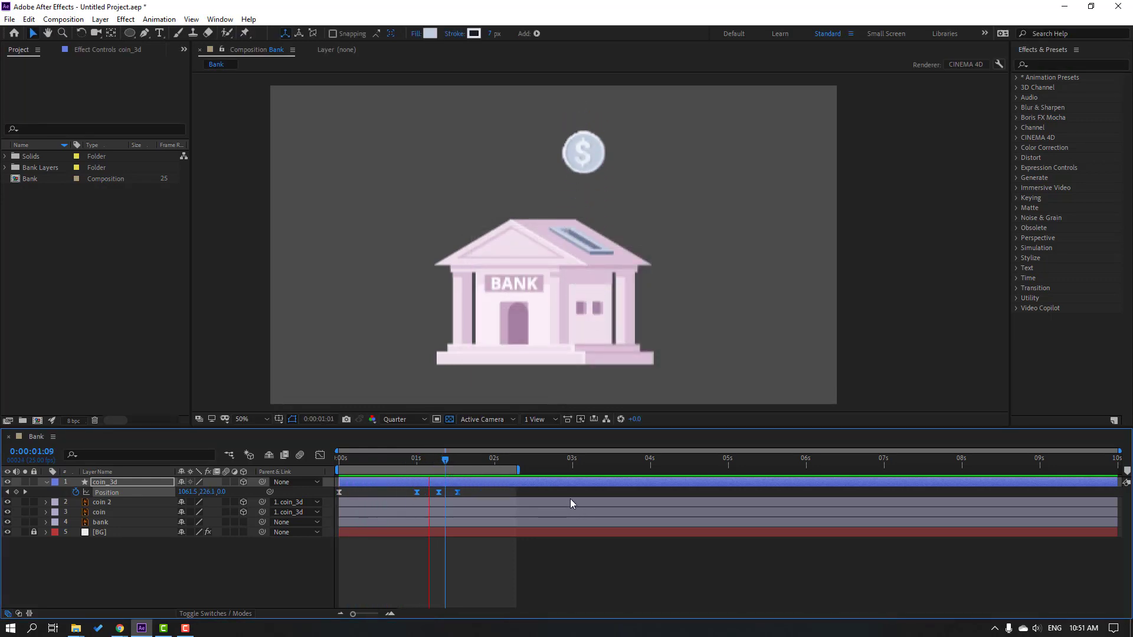
pyautogui.click(434, 461)
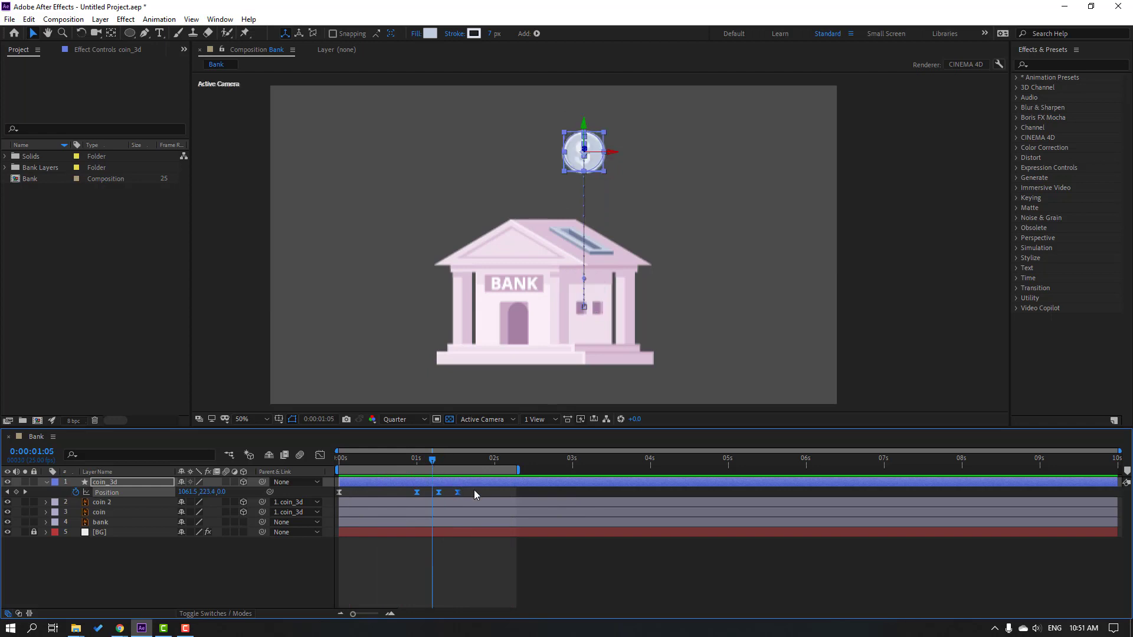
pyautogui.moveTo(463, 492); pyautogui.dragTo(544, 471)
pyautogui.press('space')
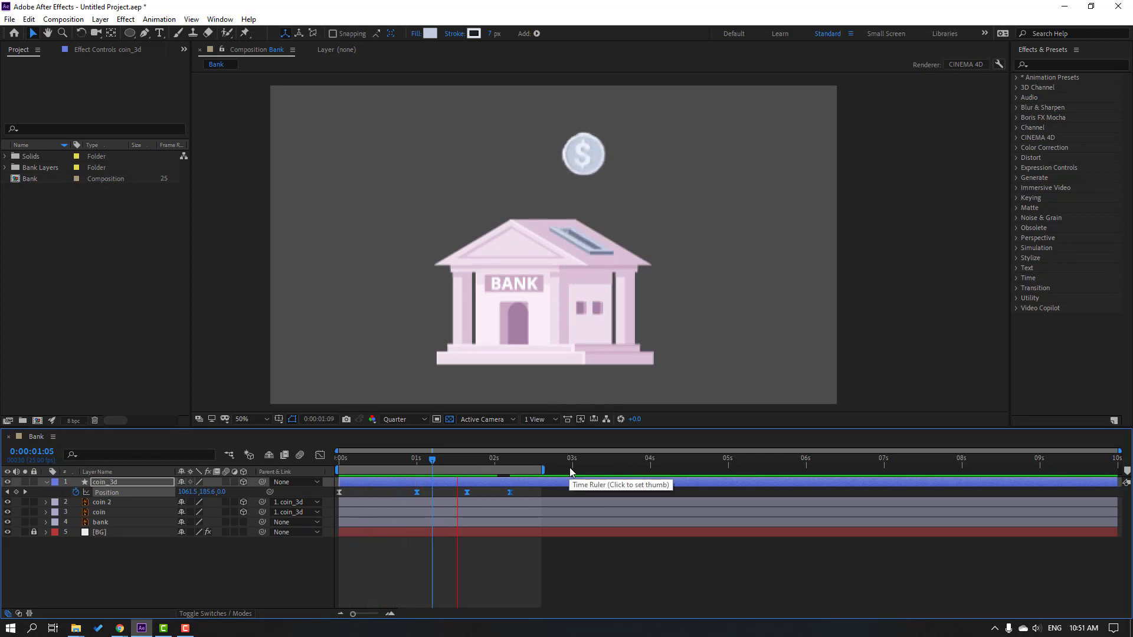
pyautogui.click(486, 460)
# Lengthen the incoming ease of the 1-second Position keyframe in the speed graph so the coin rises fast and slows, and preview it.
pyautogui.moveTo(489, 460); pyautogui.dragTo(335, 491)
pyautogui.click(319, 455)
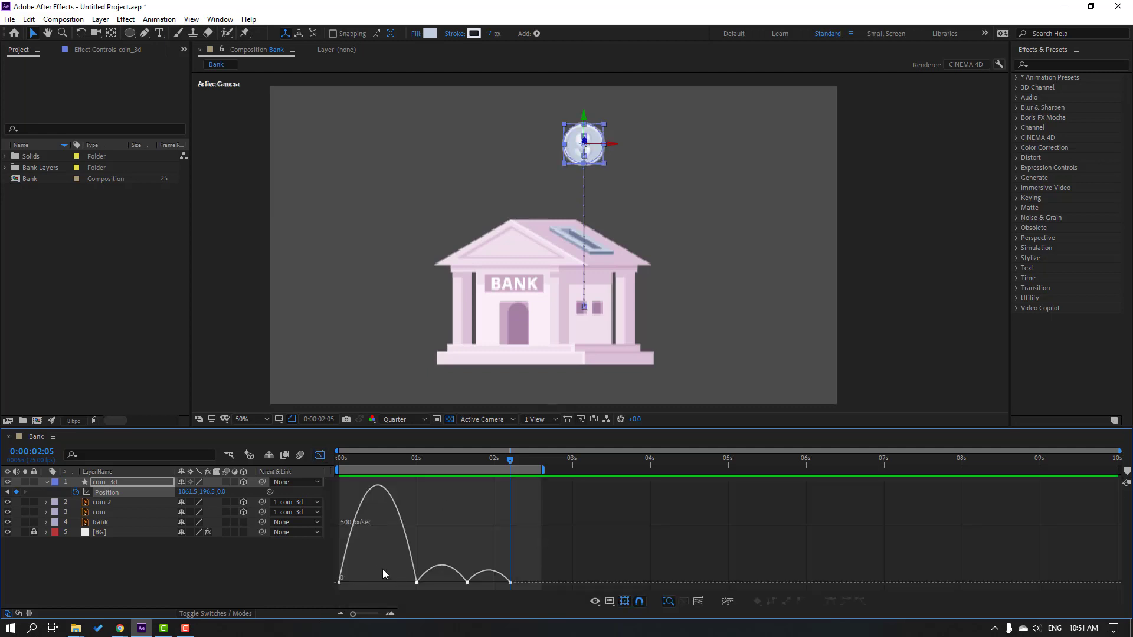
pyautogui.moveTo(403, 583); pyautogui.dragTo(384, 583)
pyautogui.press('space')
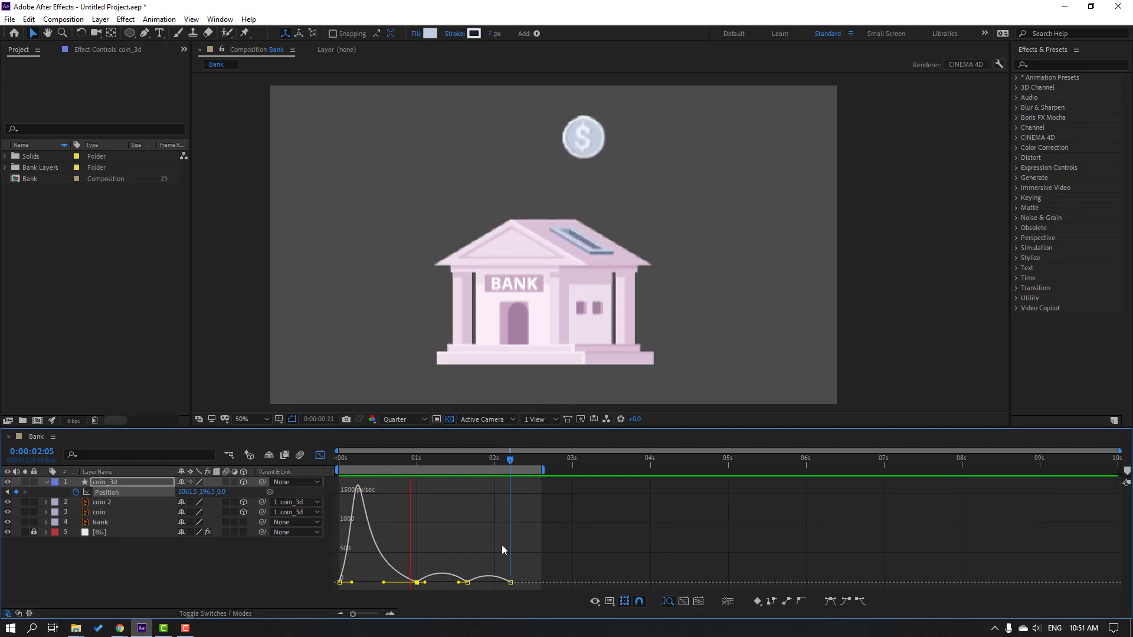
pyautogui.press('space')
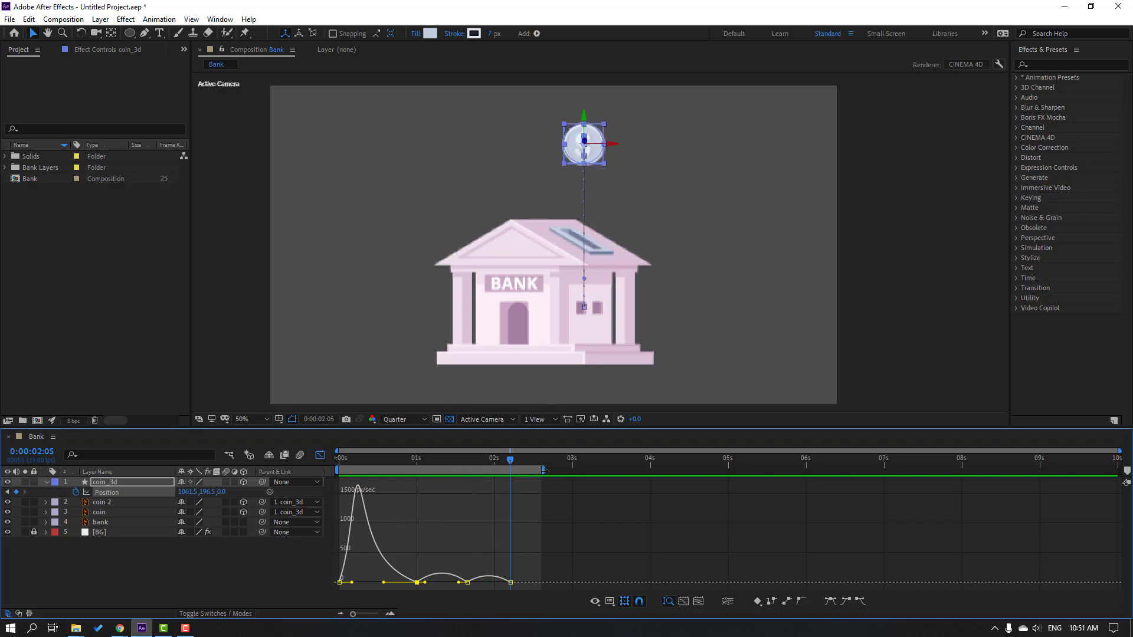
# Extend the work area to about 3.7 seconds and add a Position keyframe for coin_3d at 0:00:02:16 with Y 215.5.
pyautogui.moveTo(541, 470); pyautogui.dragTo(629, 470)
pyautogui.click(320, 455)
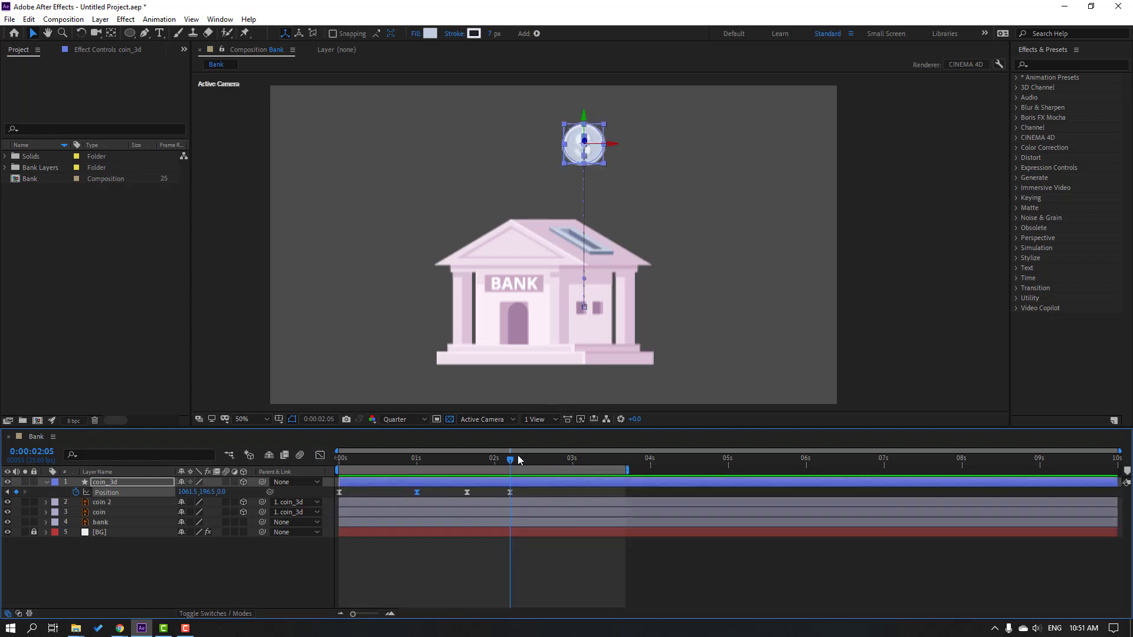
pyautogui.moveTo(466, 458); pyautogui.dragTo(506, 468)
pyautogui.moveTo(206, 492); pyautogui.dragTo(211, 491)
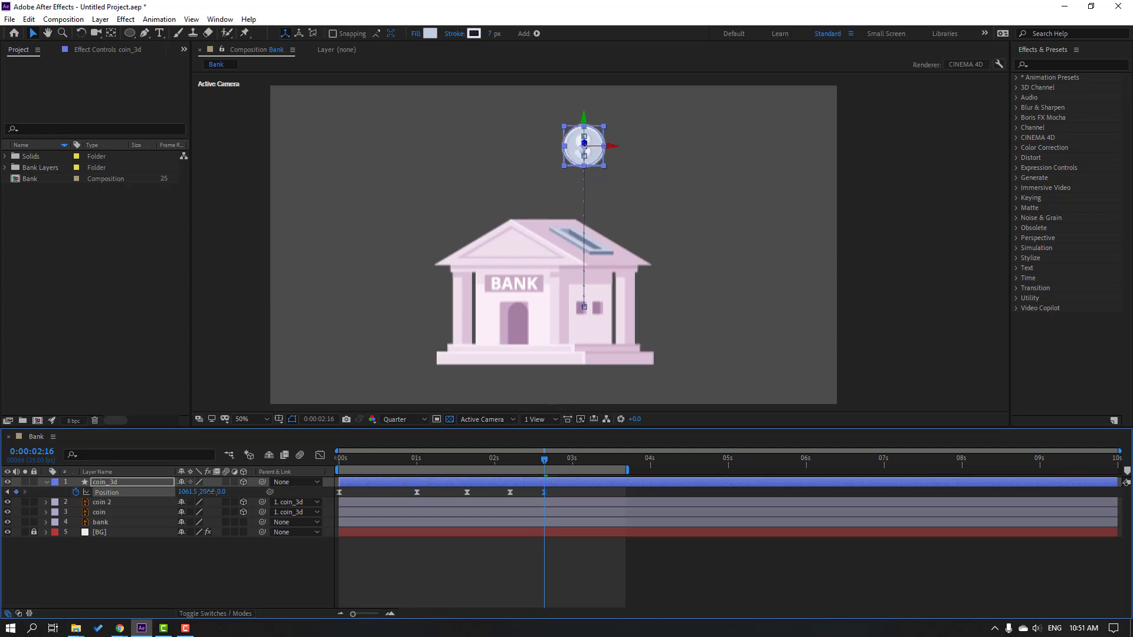
# Add a Position keyframe for coin_3d at 0:00:03:02 with Y 192.5 and preview the bounce.
pyautogui.moveTo(490, 464); pyautogui.dragTo(576, 466)
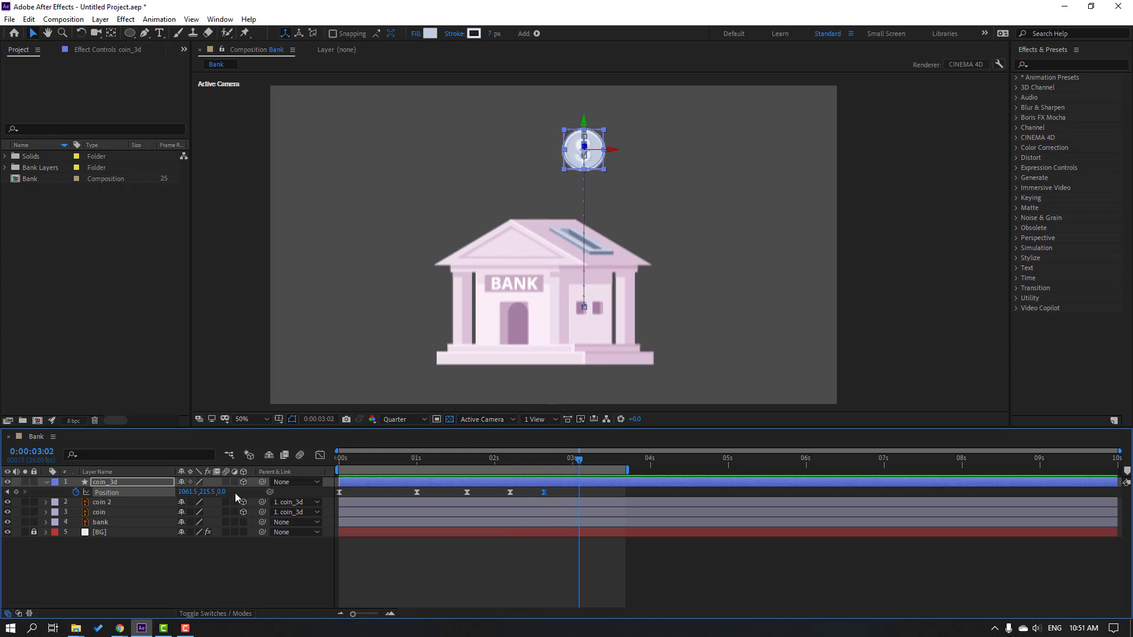
pyautogui.moveTo(210, 497); pyautogui.dragTo(197, 497)
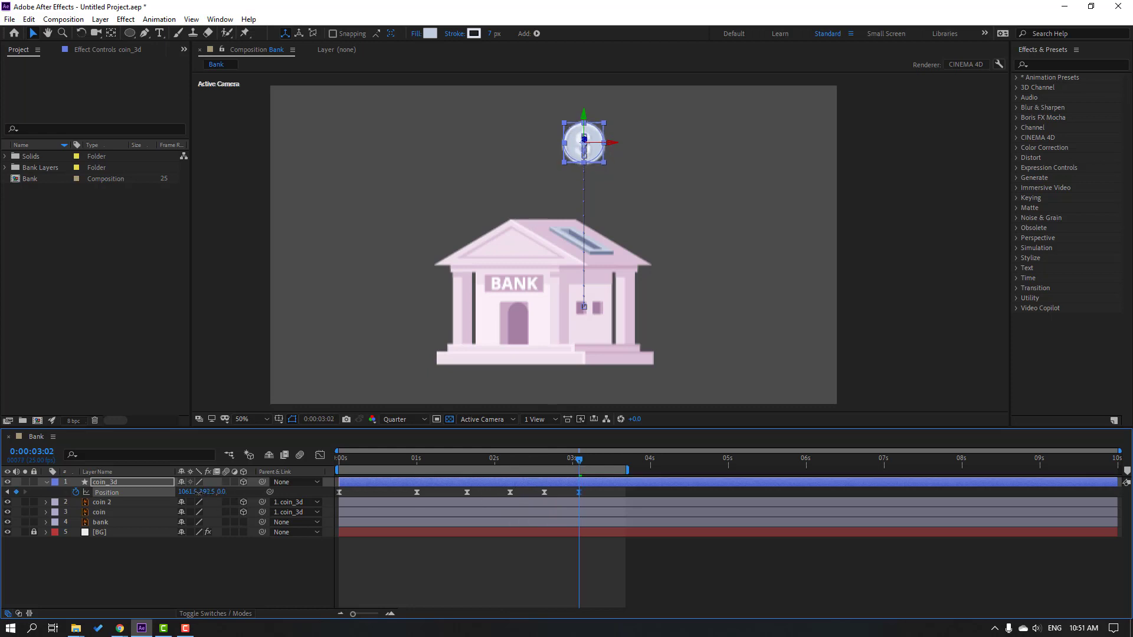
pyautogui.click(679, 577)
pyautogui.press('space')
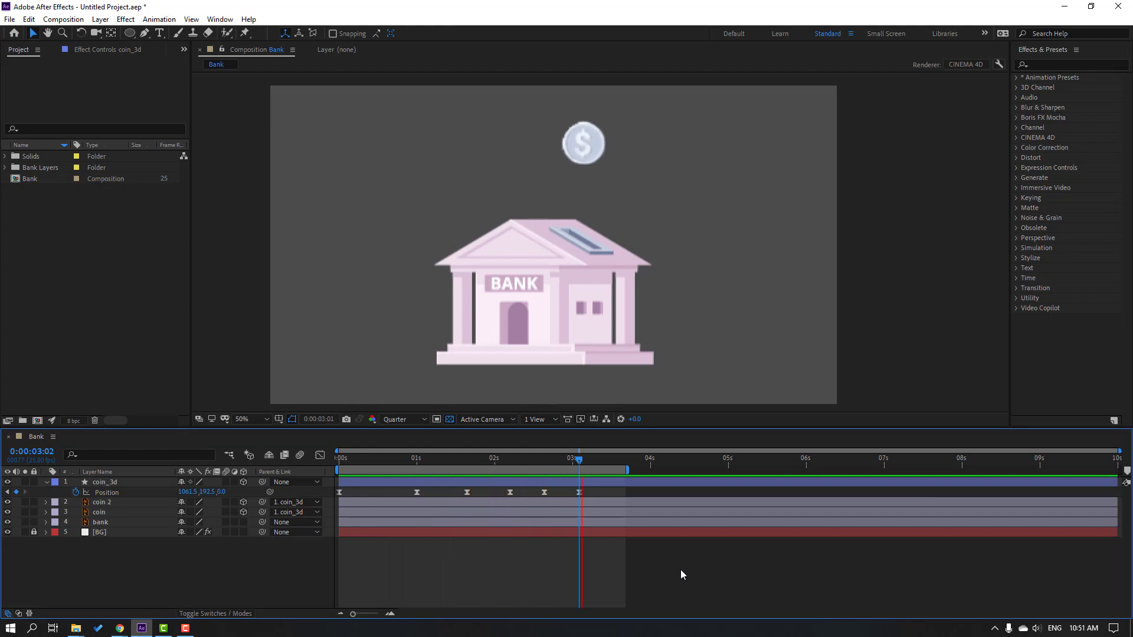
# Space the last two Position keyframes to about 2.7 and 3.3 seconds and select coin_3d at the start of the timeline.
pyautogui.moveTo(475, 462); pyautogui.dragTo(494, 462)
pyautogui.moveTo(495, 462); pyautogui.dragTo(337, 462)
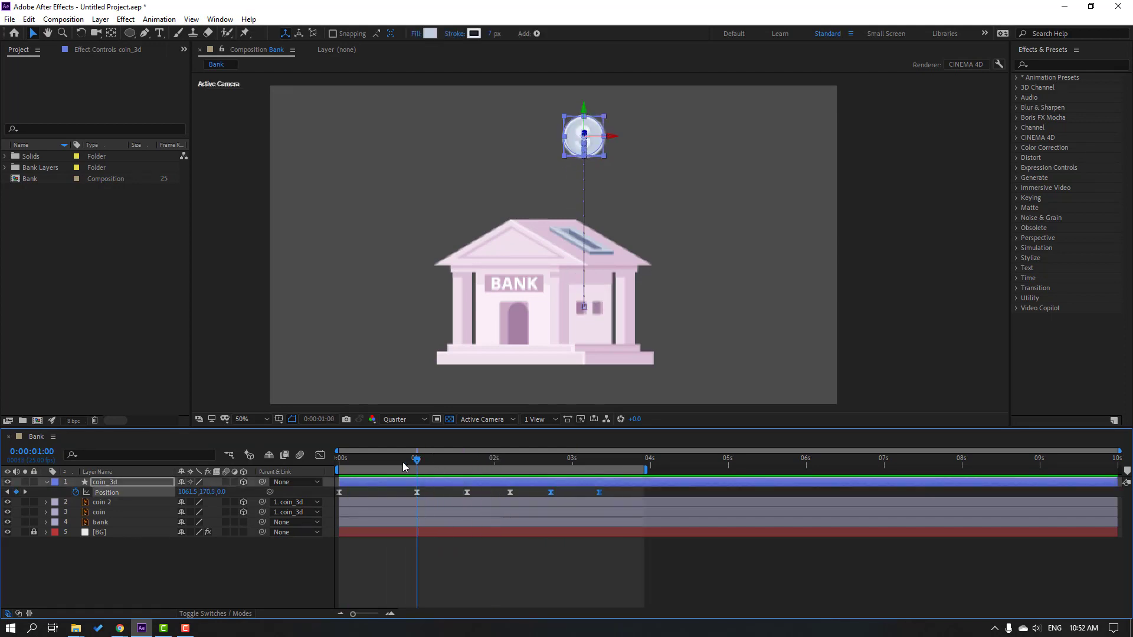
pyautogui.click(108, 486)
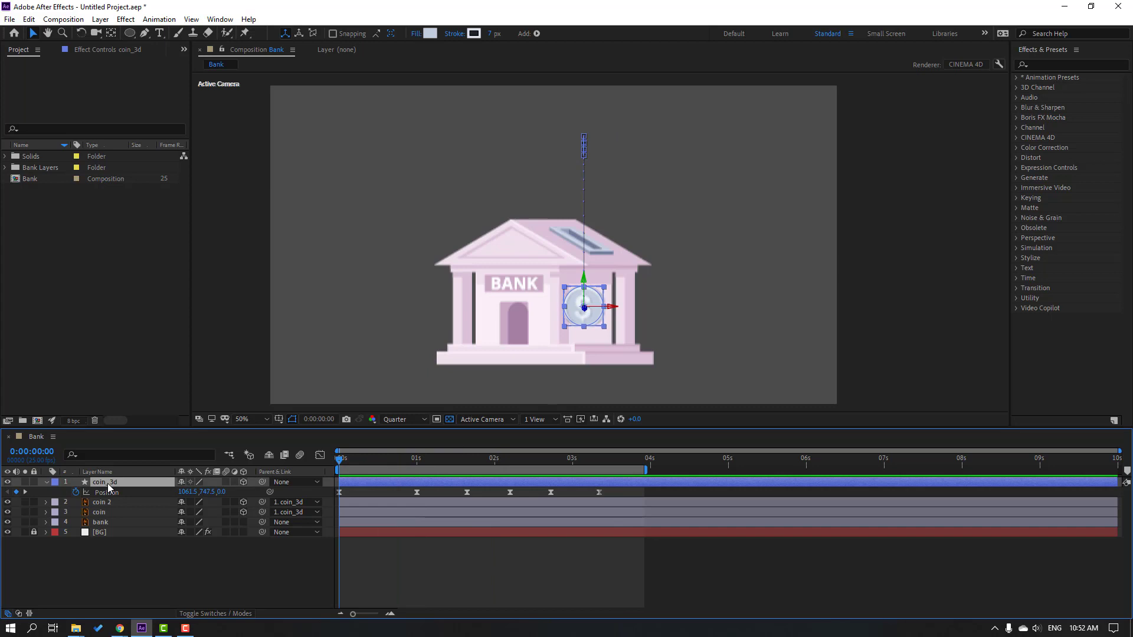
# Keyframe coin_3d's Y Rotation from 0° at the start of the timeline to 144° at 1 second and preview the spin.
pyautogui.hotkey('shift', 'r')
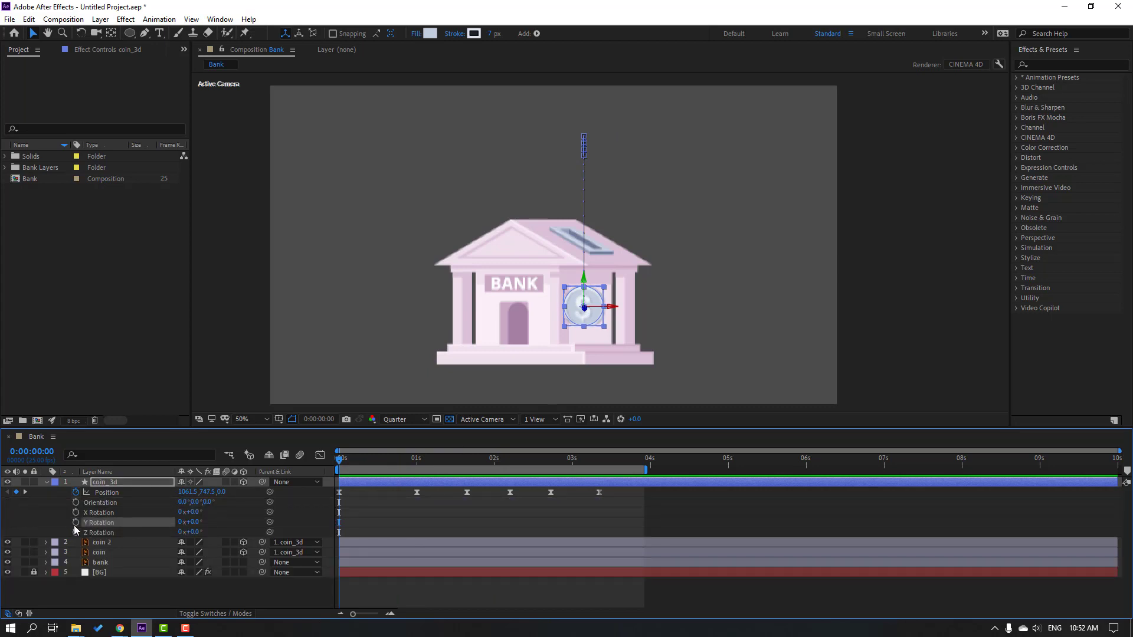
pyautogui.moveTo(367, 459); pyautogui.dragTo(416, 465)
pyautogui.moveTo(198, 523); pyautogui.dragTo(210, 524)
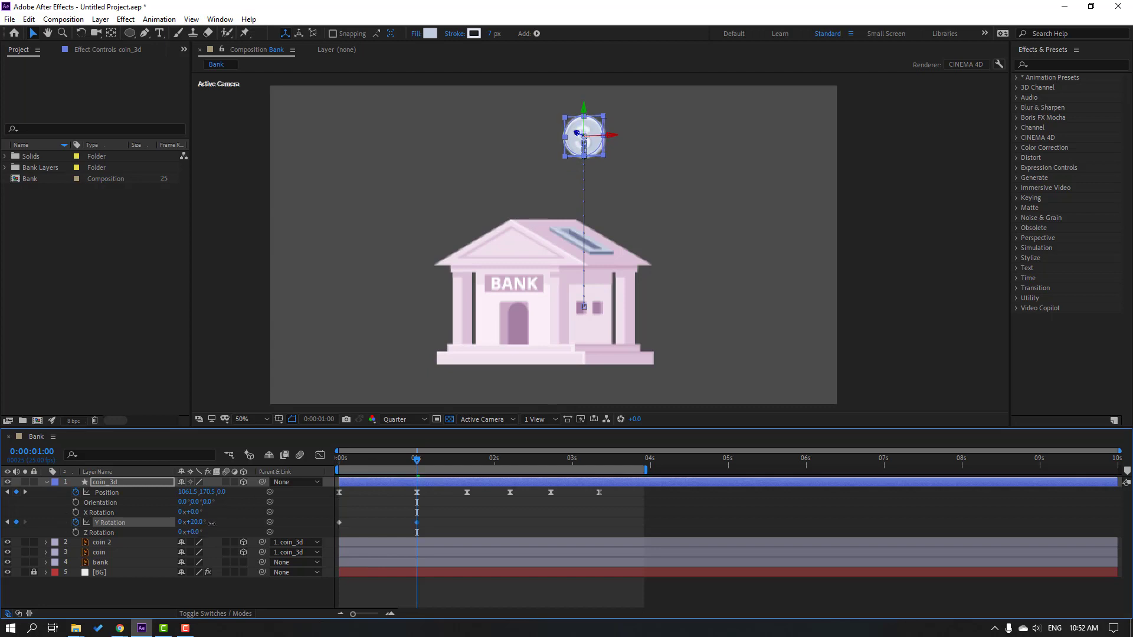
pyautogui.click(495, 534)
pyautogui.moveTo(417, 459); pyautogui.dragTo(338, 472)
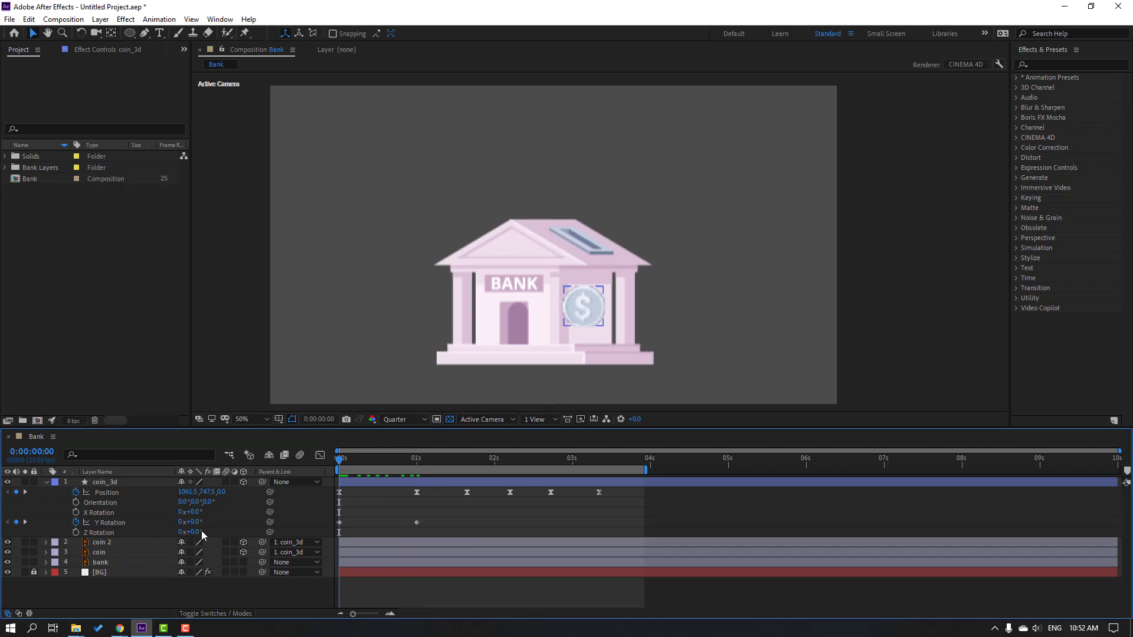
pyautogui.moveTo(195, 528); pyautogui.dragTo(412, 531)
pyautogui.moveTo(347, 466); pyautogui.dragTo(429, 468)
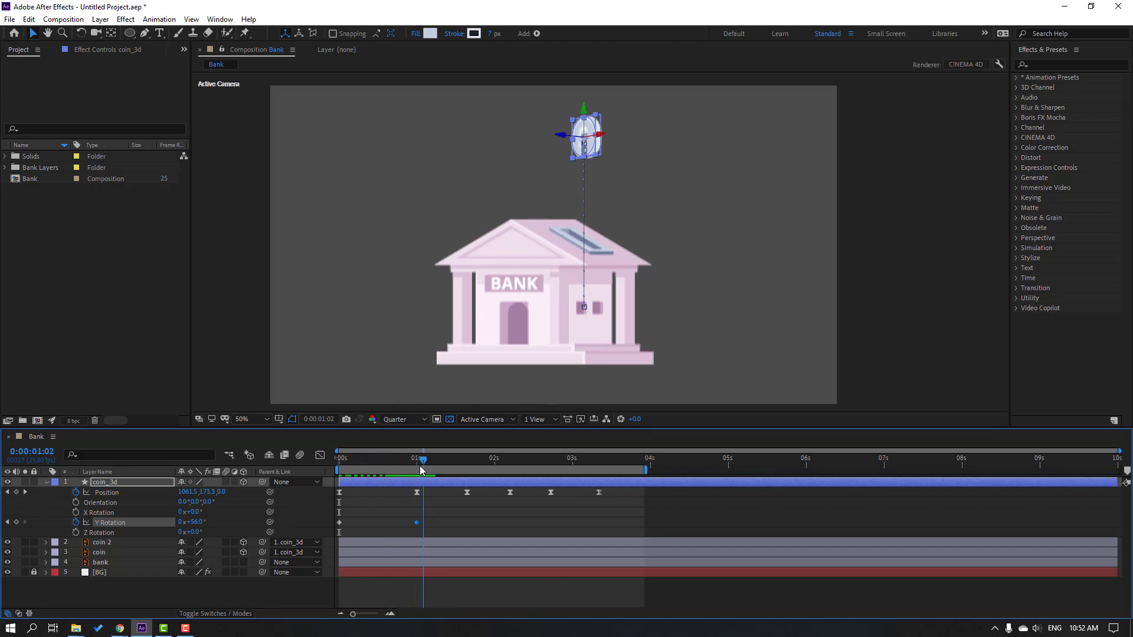
pyautogui.click(444, 511)
pyautogui.moveTo(194, 522); pyautogui.dragTo(245, 519)
pyautogui.click(536, 516)
pyautogui.press('space')
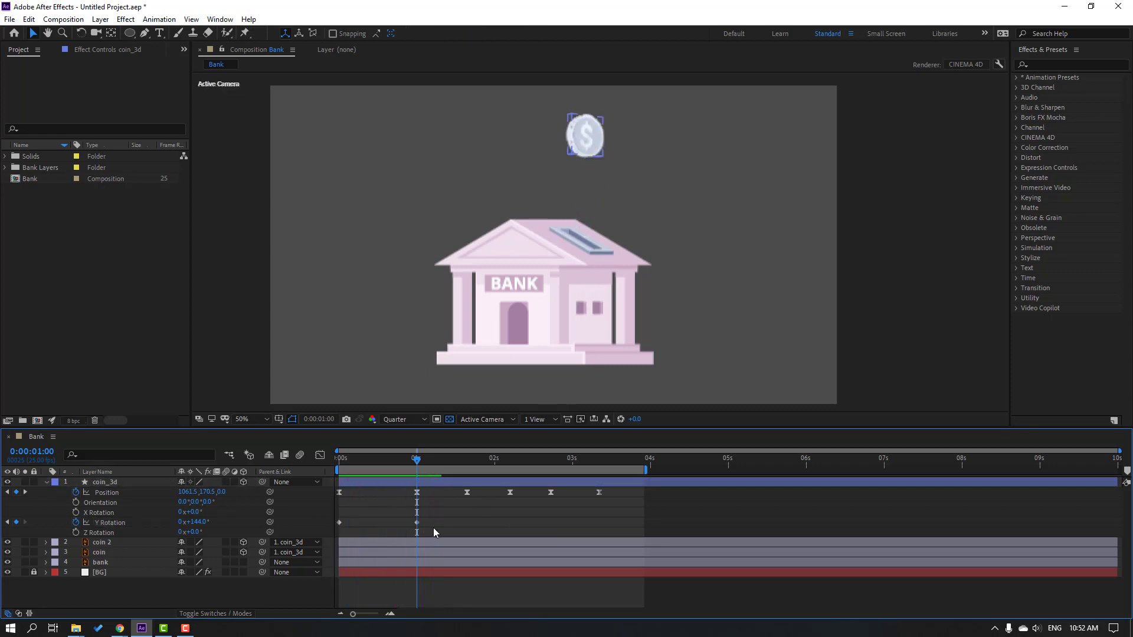
pyautogui.press('space')
# Add Y Rotation keyframes for coin_3d of 196° at 0:00:01:16 and 156° at 0:00:02:05.
pyautogui.moveTo(430, 467); pyautogui.dragTo(463, 469)
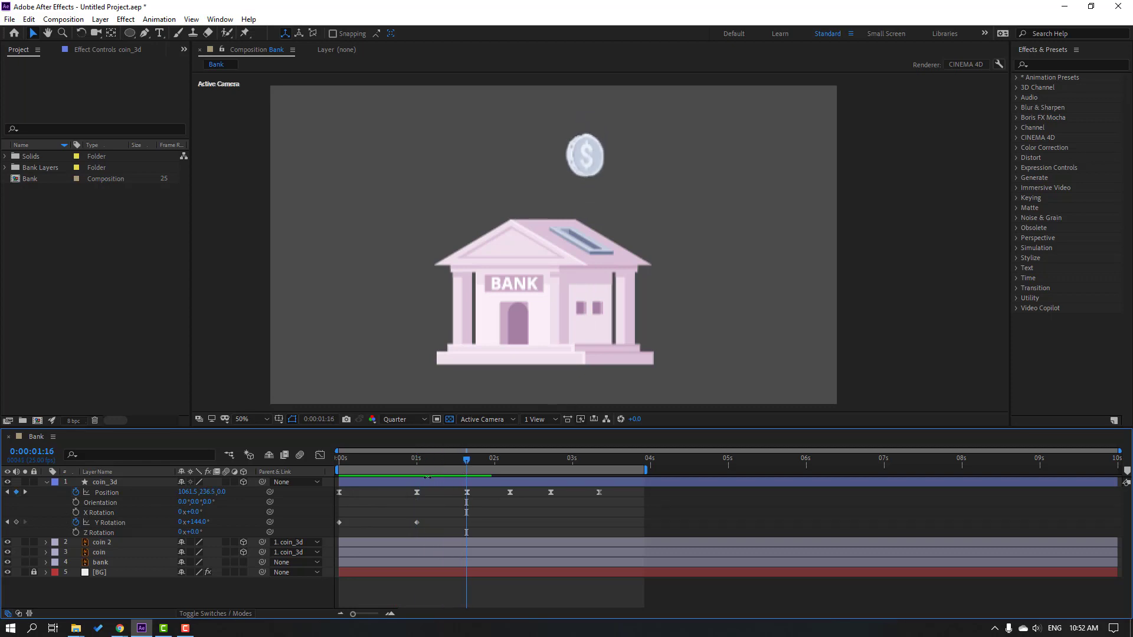
pyautogui.moveTo(200, 522); pyautogui.dragTo(231, 522)
pyautogui.moveTo(414, 461); pyautogui.dragTo(445, 458)
pyautogui.moveTo(504, 461); pyautogui.dragTo(508, 461)
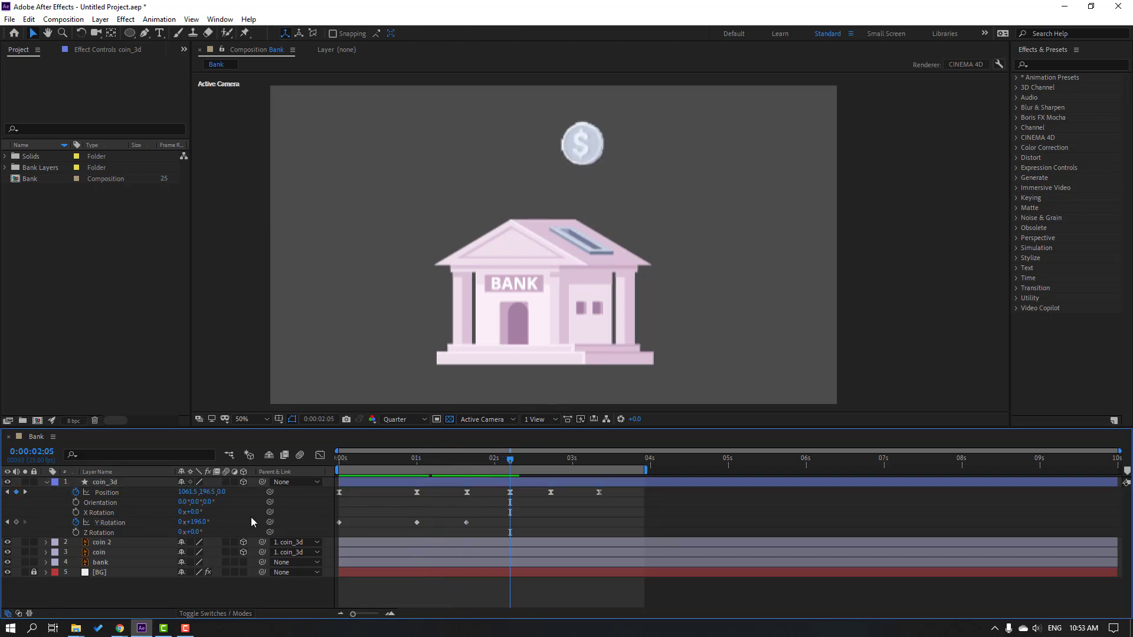
pyautogui.moveTo(203, 525); pyautogui.dragTo(182, 522)
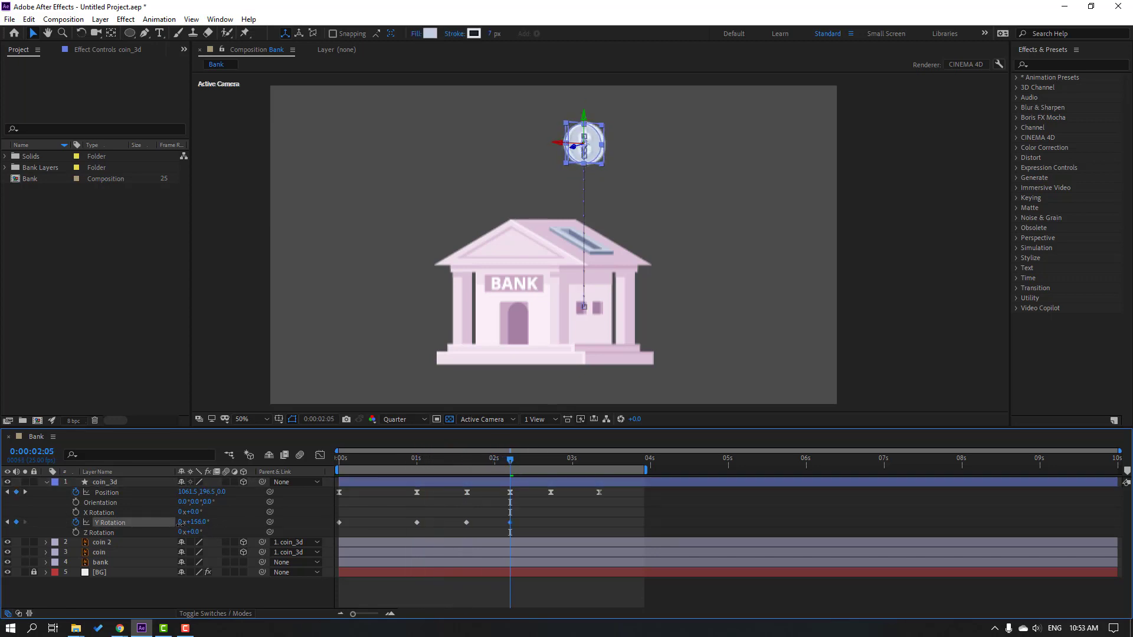
# Add a Y Rotation keyframe with a larger angle at 0:00:02:18 and one of 212° at 0:00:03:08, and scrub through the motion.
pyautogui.click(537, 505)
pyautogui.moveTo(442, 462); pyautogui.dragTo(505, 461)
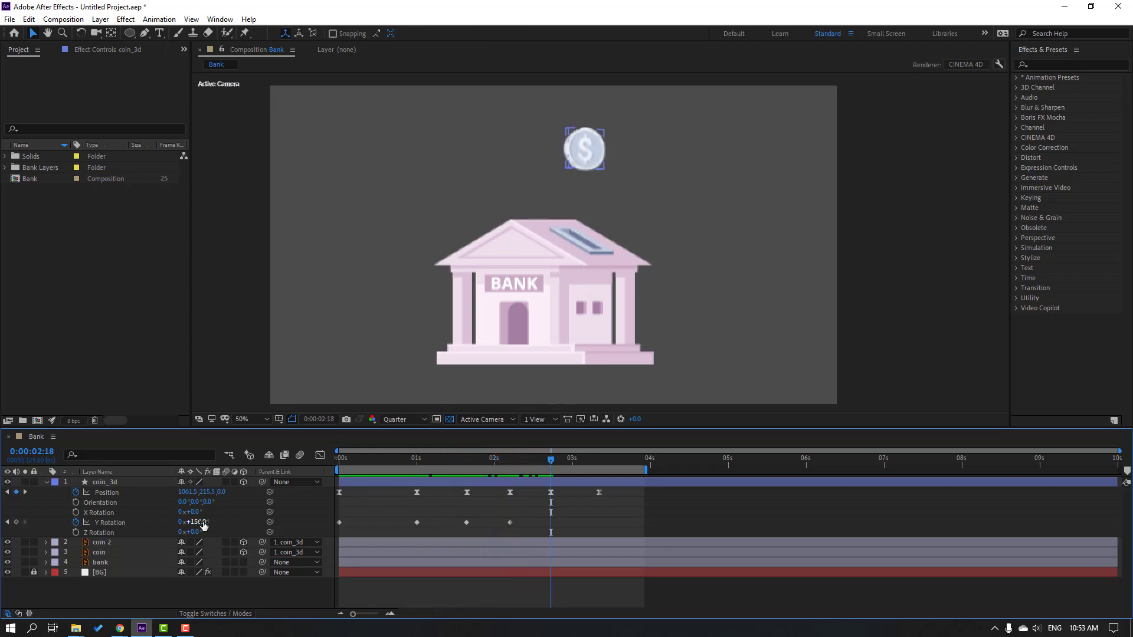
pyautogui.moveTo(203, 524); pyautogui.dragTo(211, 522)
pyautogui.click(528, 482)
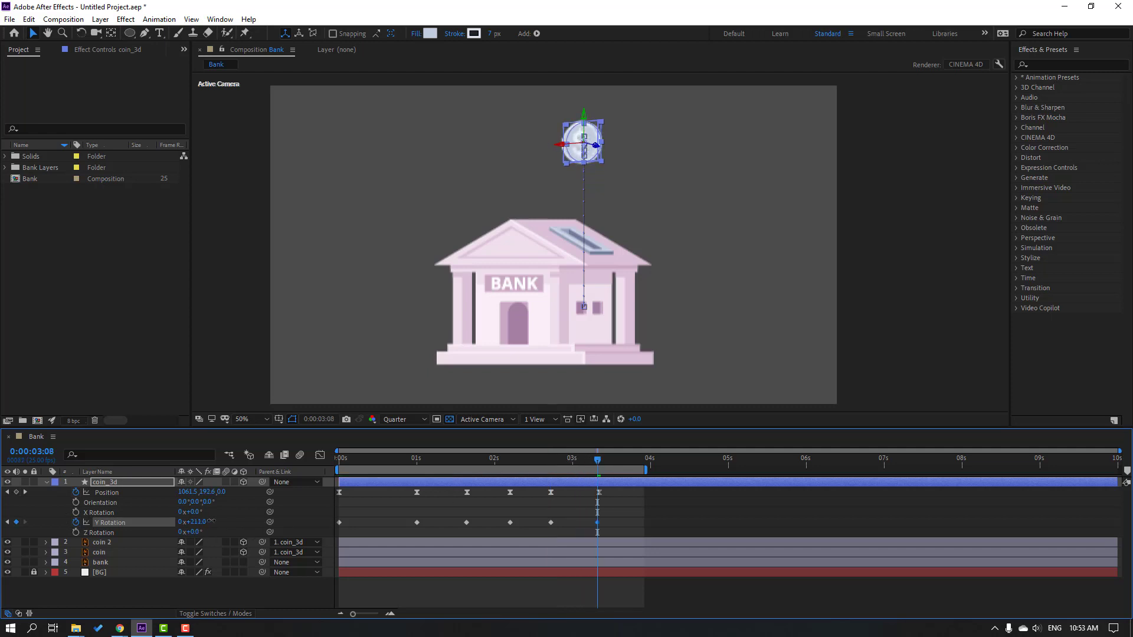
pyautogui.click(510, 514)
pyautogui.moveTo(475, 461); pyautogui.dragTo(493, 461)
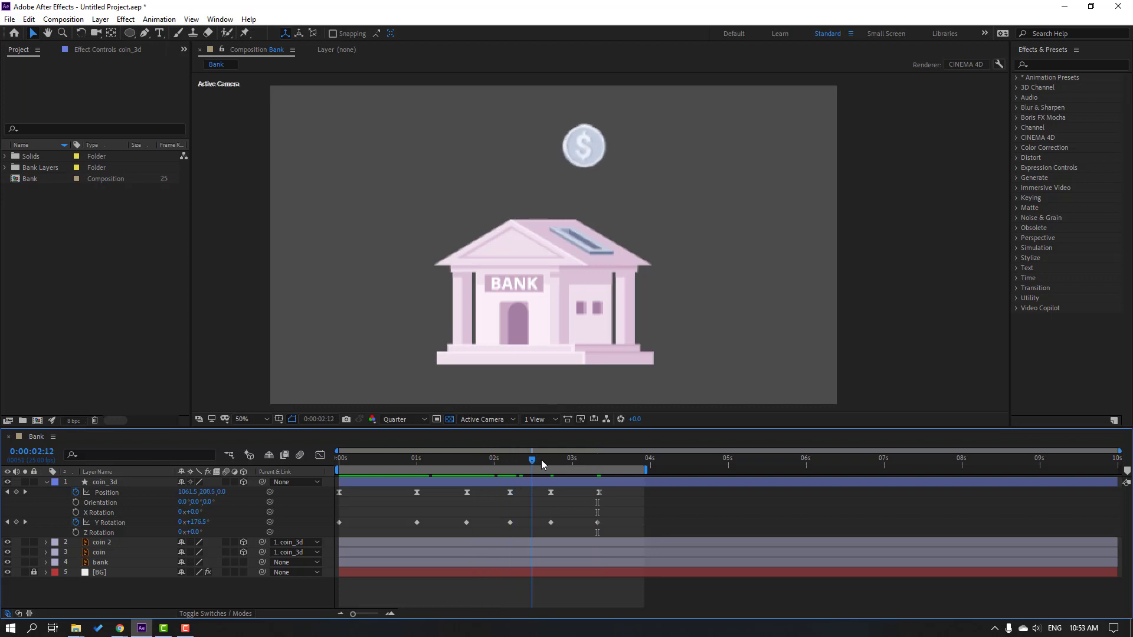
# Apply Easy Ease to all Y Rotation keyframes of coin_3d and review the rotation up to 0:00:03:09.
pyautogui.moveTo(618, 524); pyautogui.dragTo(340, 525)
pyautogui.rightClick(340, 523)
pyautogui.click(516, 438)
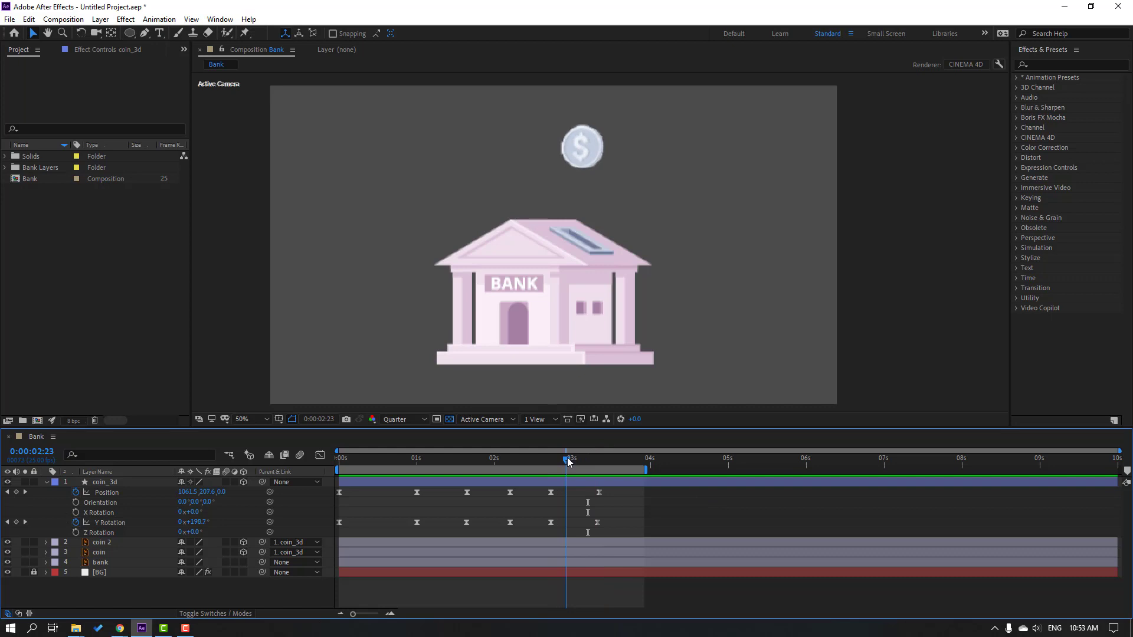
pyautogui.click(597, 460)
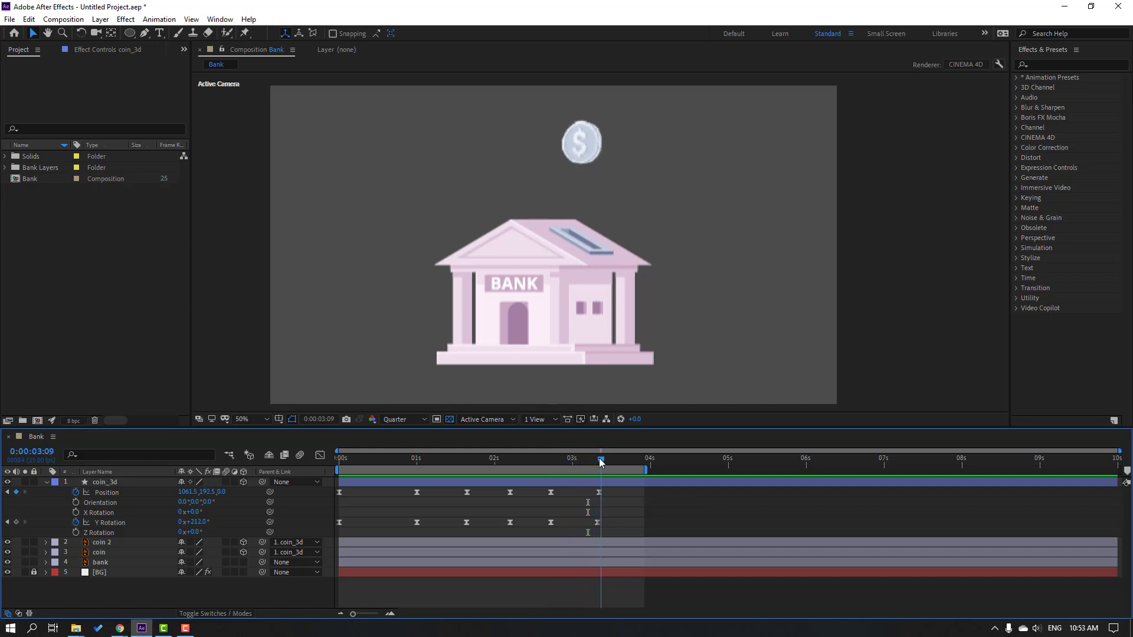
# Extend the work area to about 4.6 seconds and add a Position keyframe for coin_3d at 0:00:04:01 with Y 102.5.
pyautogui.moveTo(647, 469); pyautogui.dragTo(698, 469)
pyautogui.moveTo(640, 460); pyautogui.dragTo(653, 459)
pyautogui.moveTo(211, 497); pyautogui.dragTo(159, 497)
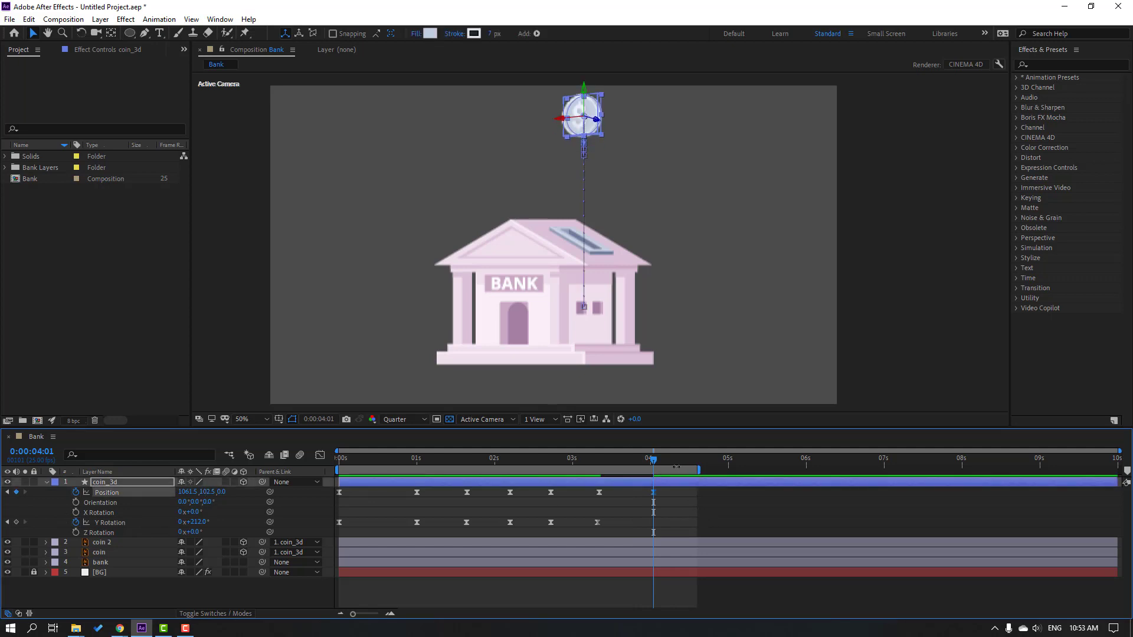
# Add a Position keyframe at 0:00:04:17 with Y 782.5 and preview a work area from about 2.5 to 5.6 seconds.
pyautogui.click(703, 460)
pyautogui.moveTo(202, 493); pyautogui.dragTo(240, 491)
pyautogui.moveTo(699, 471); pyautogui.dragTo(772, 470)
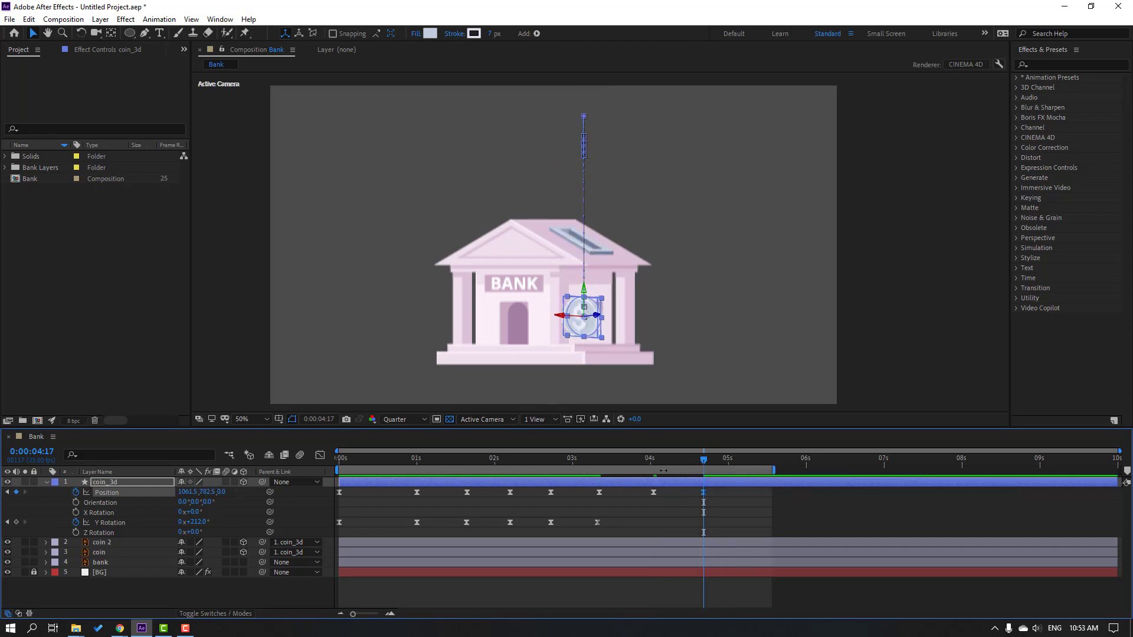
pyautogui.moveTo(339, 470); pyautogui.dragTo(534, 470)
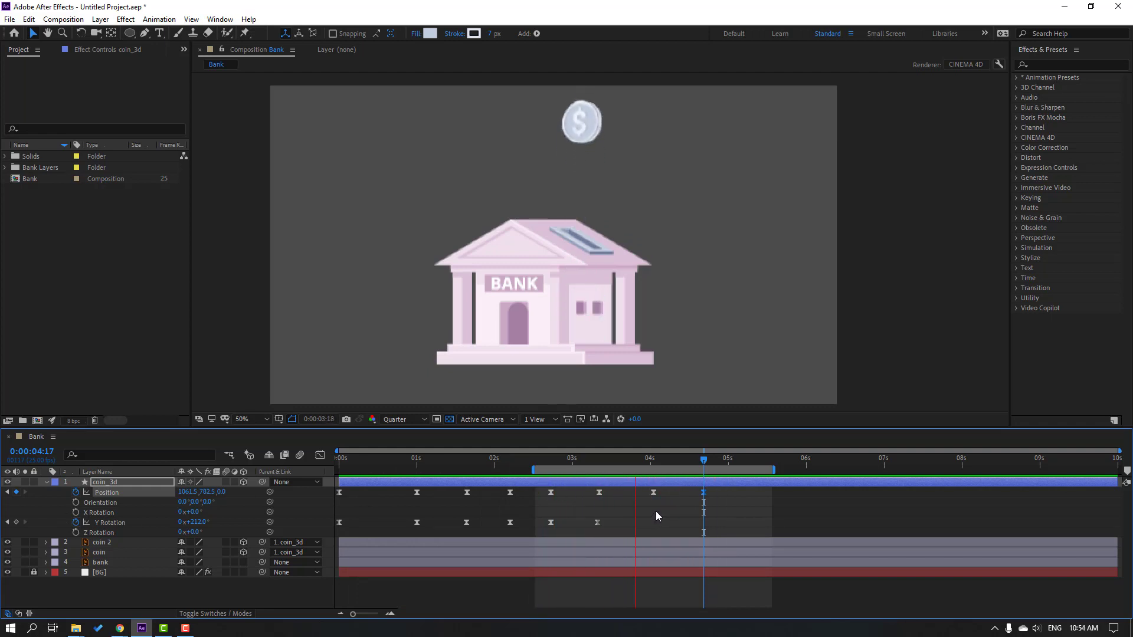
# Move the last Position keyframe to about 4.6 seconds, lengthen the 0:00:04:01 keyframe's incoming ease in the speed graph, and preview from about 3 seconds.
pyautogui.click(723, 494)
pyautogui.moveTo(706, 495); pyautogui.dragTo(625, 467)
pyautogui.click(320, 455)
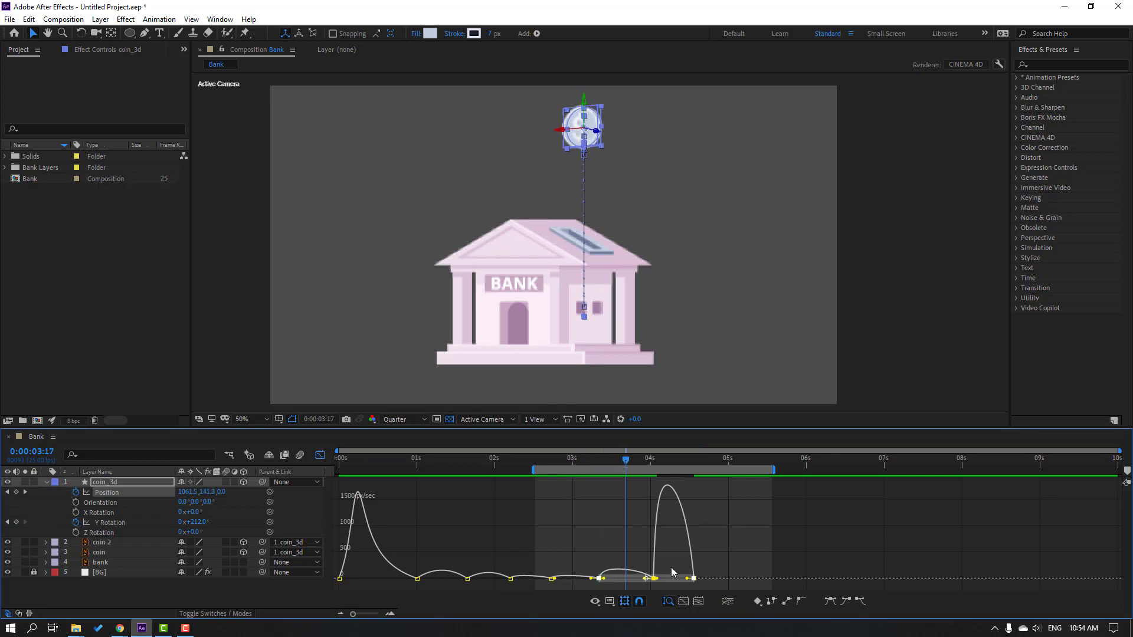
pyautogui.press('=')
pyautogui.moveTo(700, 576); pyautogui.dragTo(635, 584)
pyautogui.press('-')
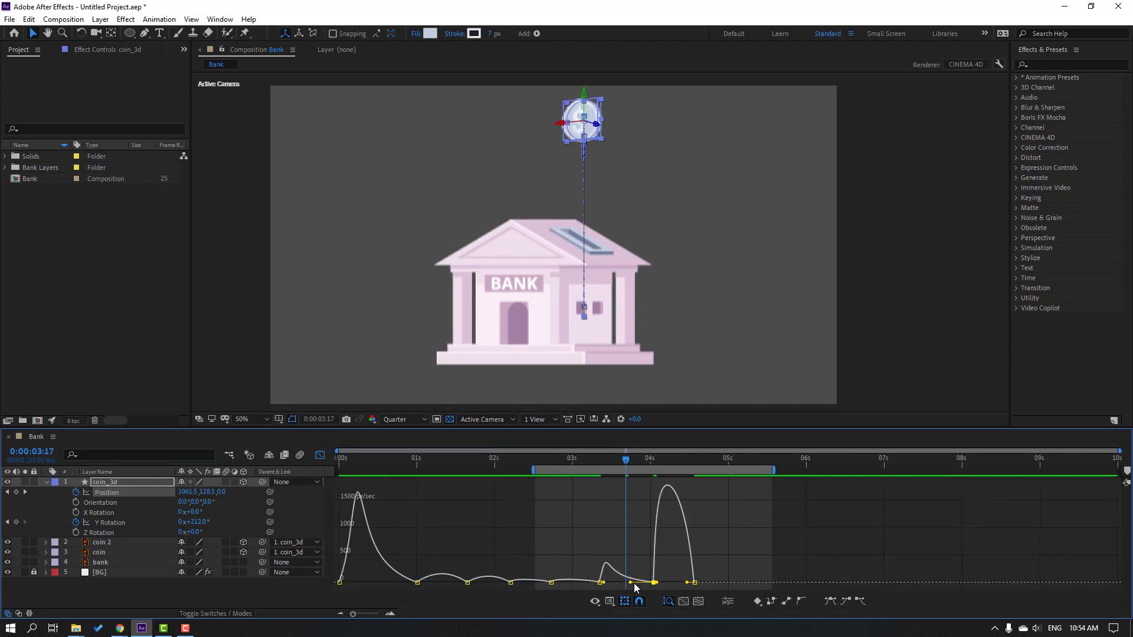
pyautogui.press('space')
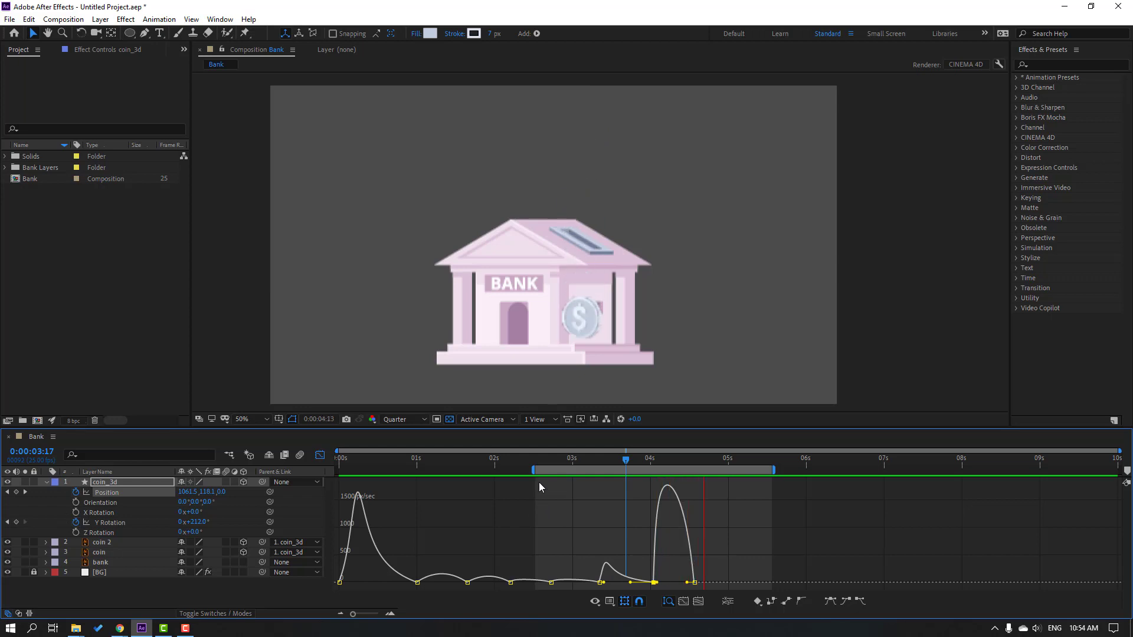
pyautogui.moveTo(534, 470); pyautogui.dragTo(574, 470)
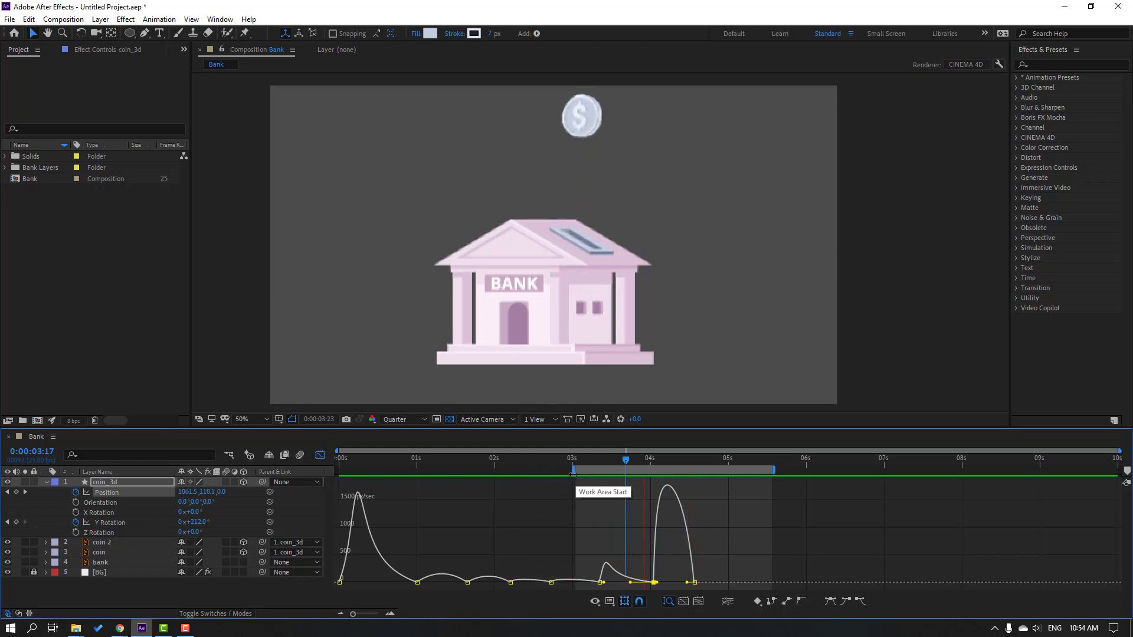
# Return to the layer bar view and add a Y Rotation keyframe with a larger angle at 0:00:04:01.
pyautogui.hotkey('shift', 'F3')
pyautogui.moveTo(632, 468)
pyautogui.mouseDown()
pyautogui.moveTo(593, 466)
pyautogui.moveTo(652, 466)
pyautogui.mouseUp()
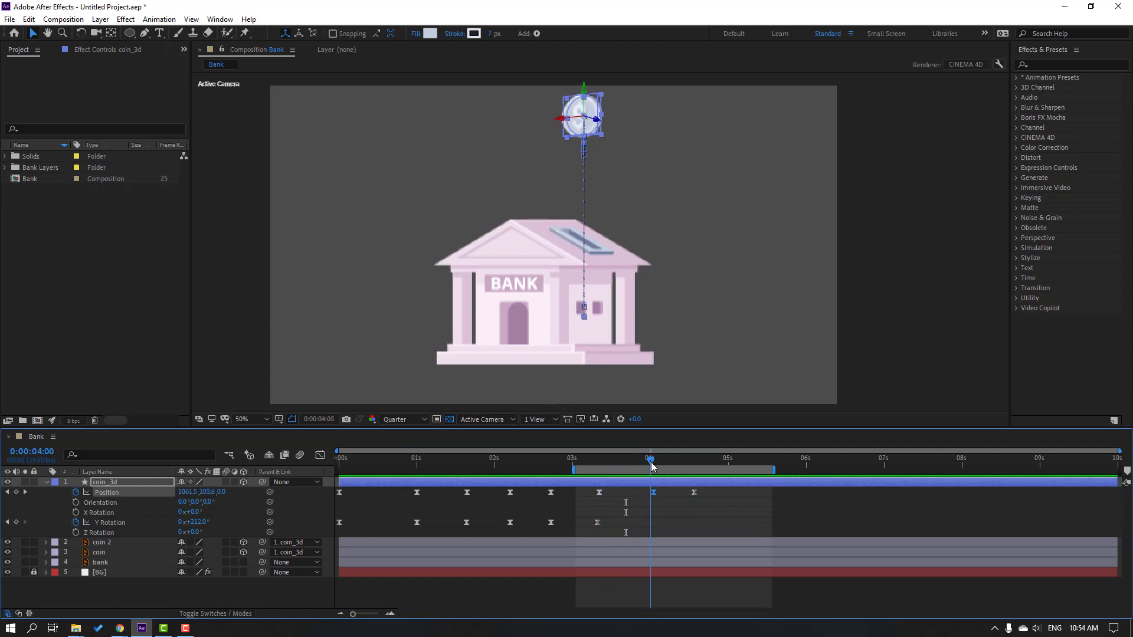
pyautogui.click(675, 499)
pyautogui.moveTo(199, 525); pyautogui.dragTo(230, 526)
pyautogui.click(713, 515)
# Add a Y Rotation keyframe of 1x+94°, align it with the last Position keyframe, and preview the coin's fall.
pyautogui.moveTo(578, 459); pyautogui.dragTo(672, 464)
pyautogui.moveTo(198, 522); pyautogui.dragTo(312, 522)
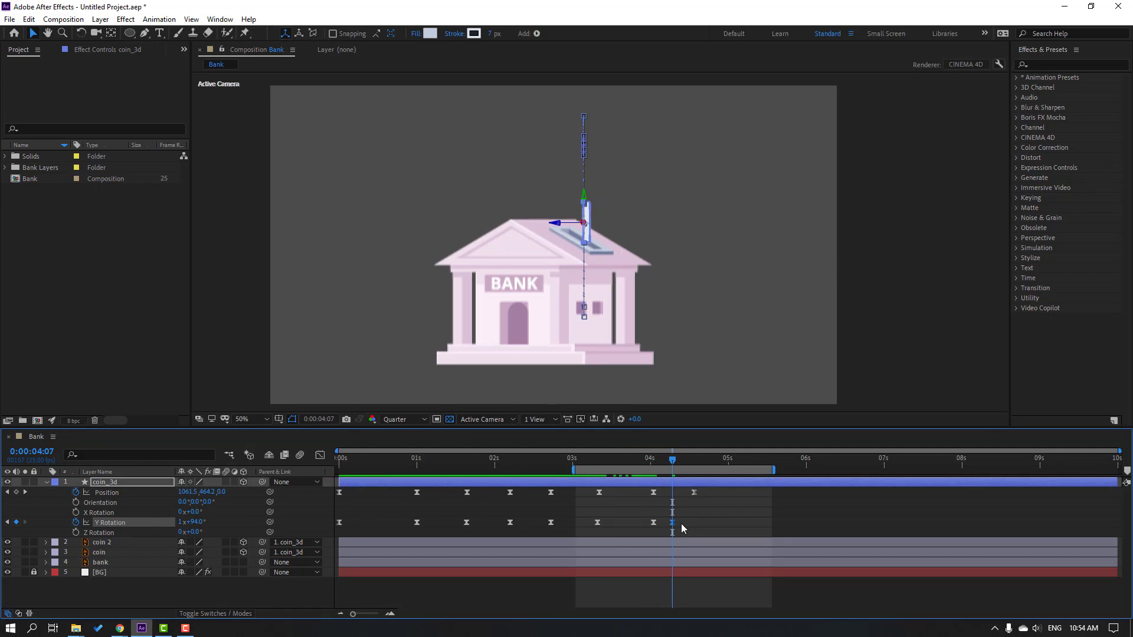
pyautogui.moveTo(672, 523); pyautogui.dragTo(695, 524)
pyautogui.click(804, 519)
pyautogui.press('space')
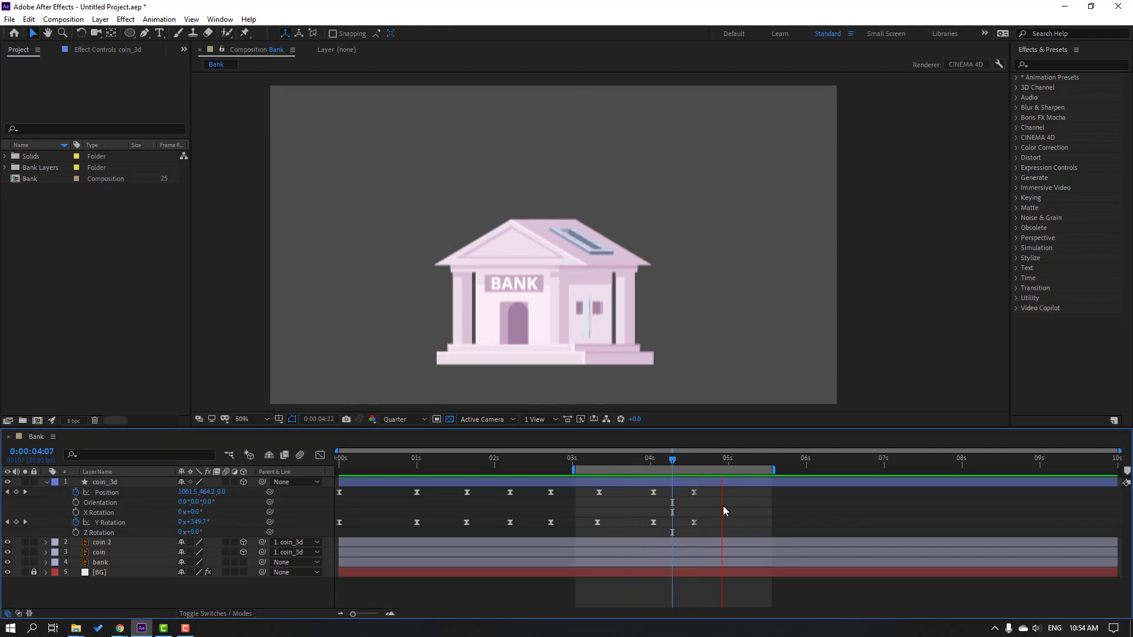
pyautogui.press('space')
# Lengthen the last Position keyframe's incoming ease in the speed graph so the coin drops fast and slows, and preview it.
pyautogui.moveTo(719, 490); pyautogui.dragTo(643, 502)
pyautogui.click(320, 455)
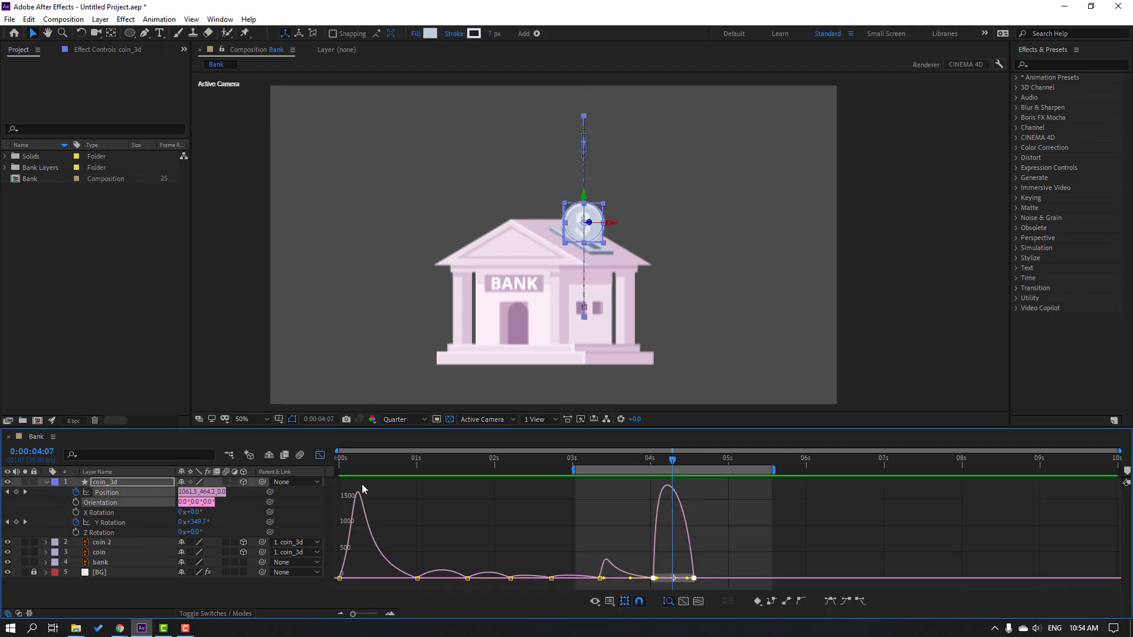
pyautogui.press('=')
pyautogui.moveTo(758, 551); pyautogui.dragTo(686, 583)
pyautogui.press('-')
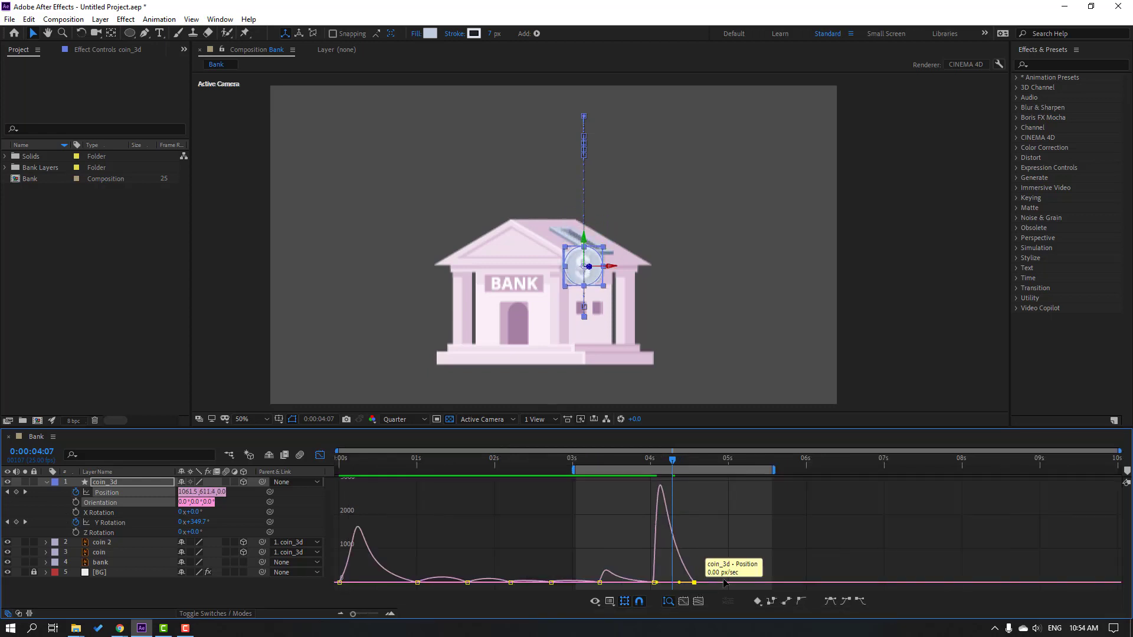
pyautogui.press('space')
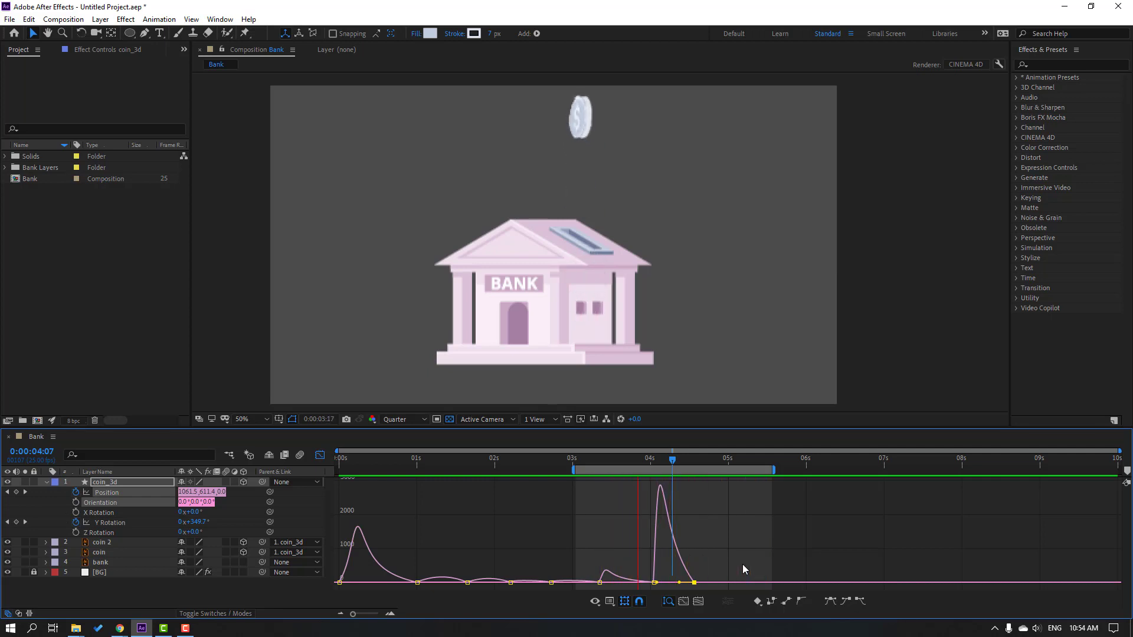
pyautogui.press('space')
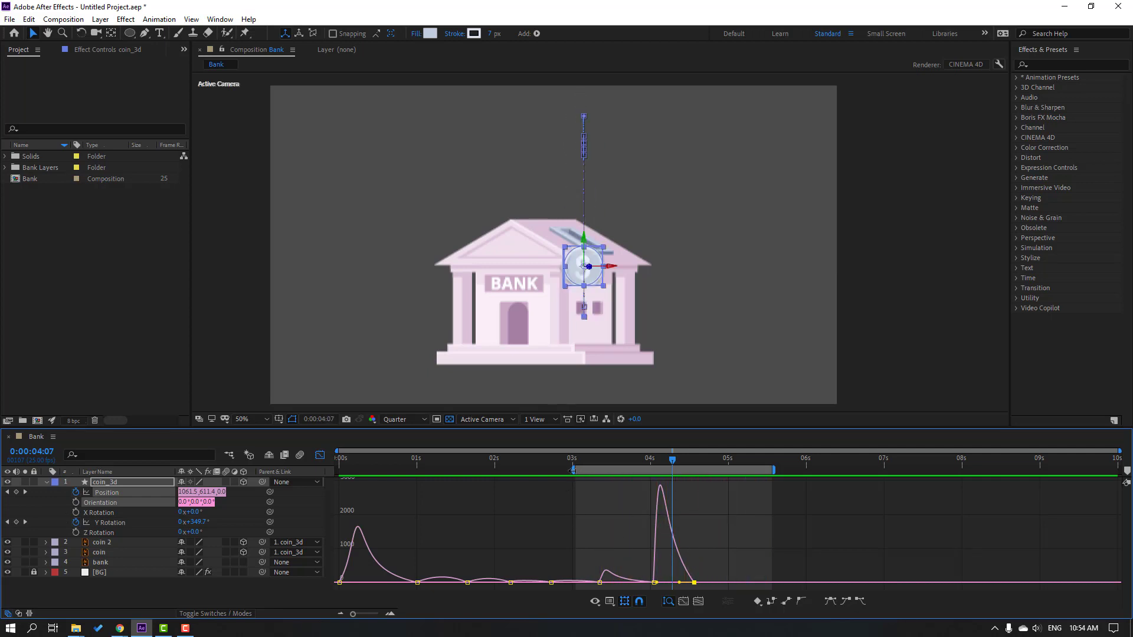
# Set the work area from the timeline start to about 4.9 seconds, close the speed graph, and preview the whole coin animation.
pyautogui.moveTo(573, 470); pyautogui.dragTo(338, 470)
pyautogui.moveTo(673, 459); pyautogui.dragTo(703, 467)
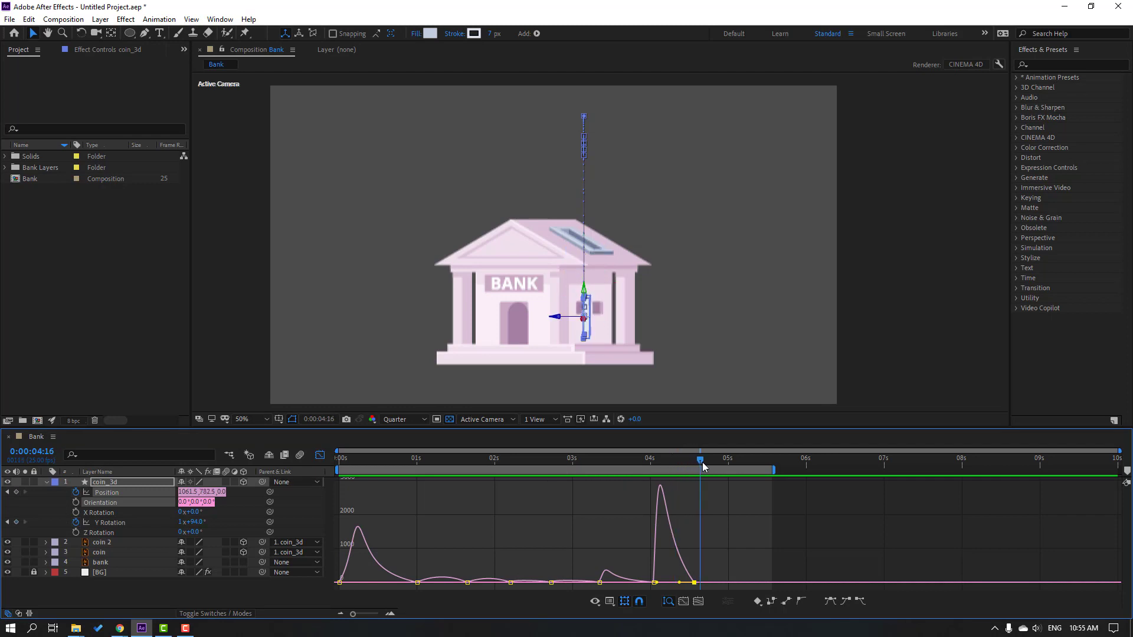
pyautogui.moveTo(774, 470); pyautogui.dragTo(720, 470)
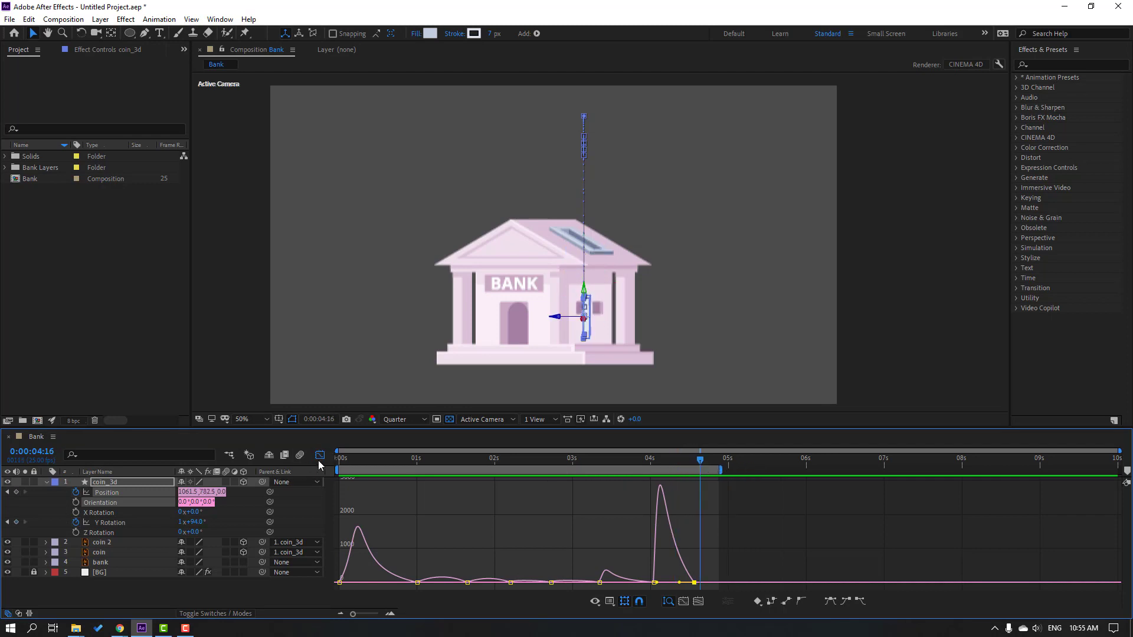
pyautogui.click(320, 455)
pyautogui.press('space')
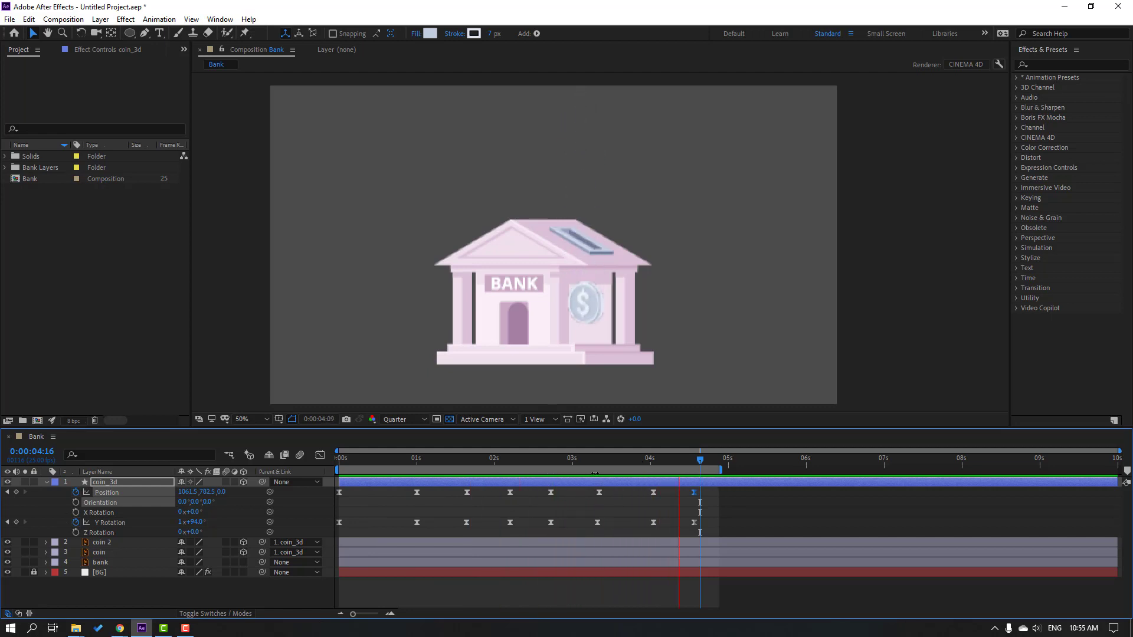
pyautogui.press('space')
# Duplicate the bank layer, place the copy above coin_3d, and collapse coin_3d's properties.
pyautogui.click(120, 562)
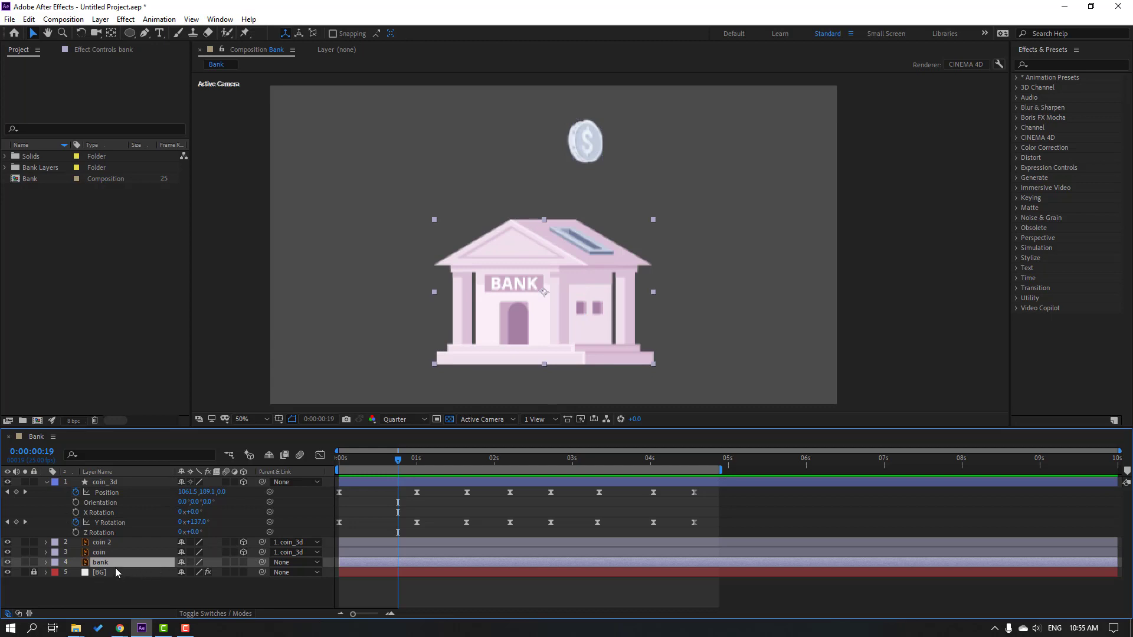
pyautogui.hotkey('ctrl', 'd')
pyautogui.moveTo(99, 568); pyautogui.dragTo(94, 479)
pyautogui.click(46, 493)
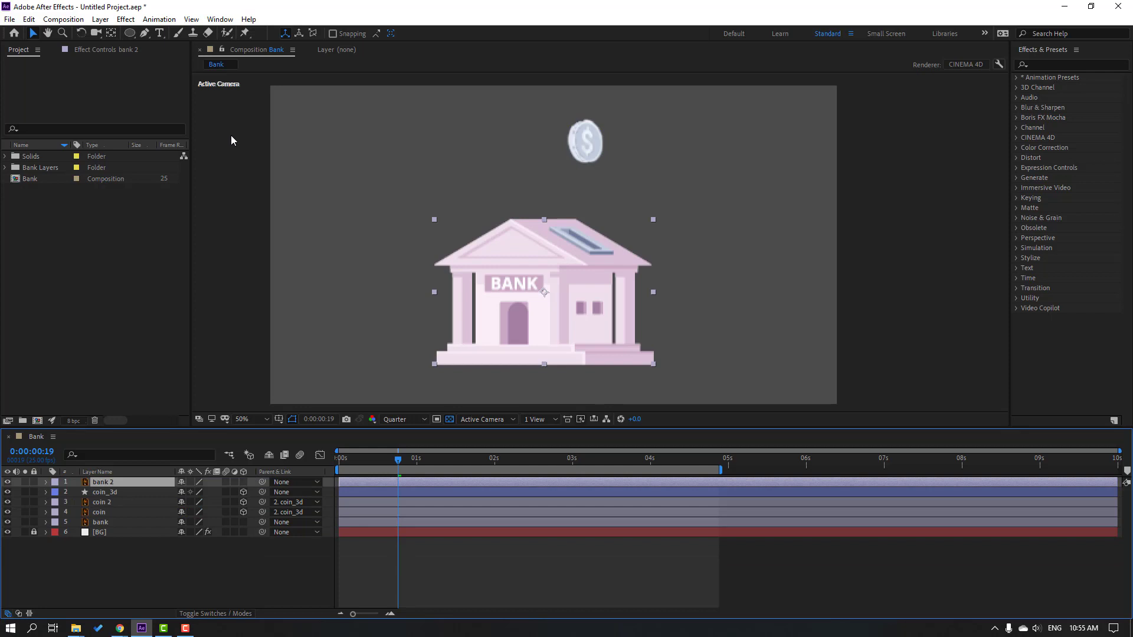
# Draw a closed Pen tool mask on the bank 2 layer, from the slot's front edge down around the building below it.
pyautogui.click(143, 34)
pyautogui.press('.')
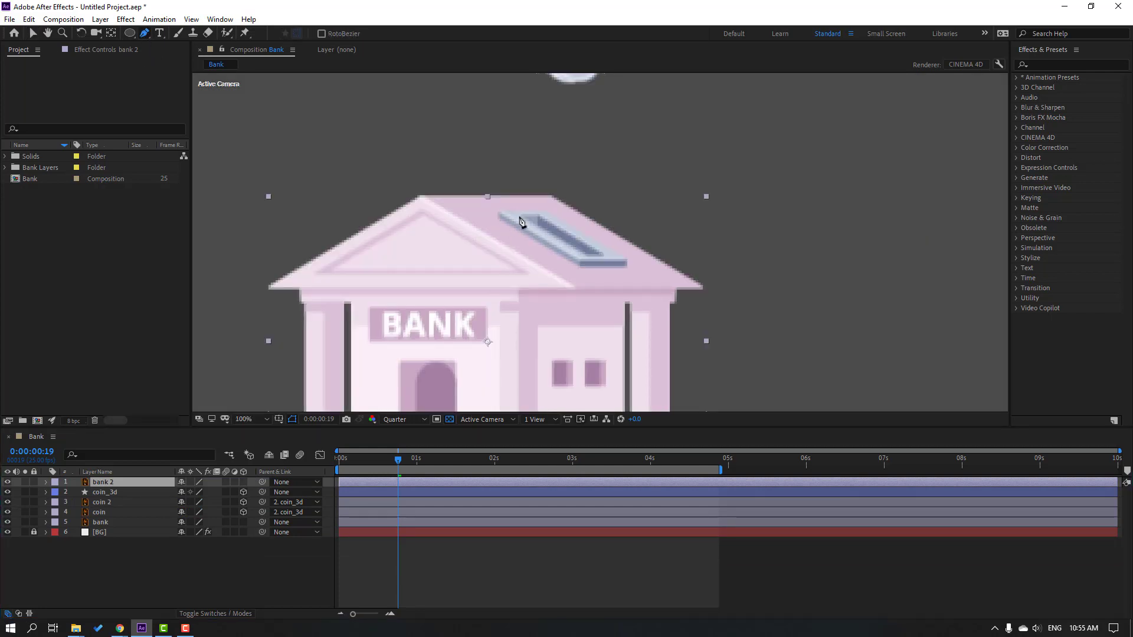
pyautogui.click(510, 213)
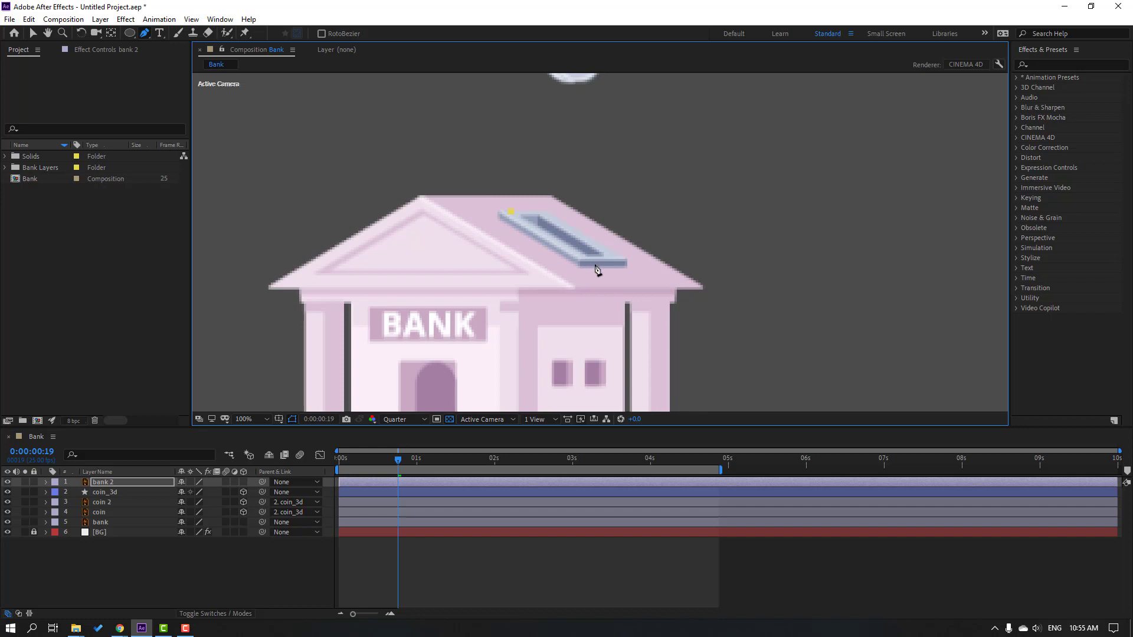
pyautogui.press(',')
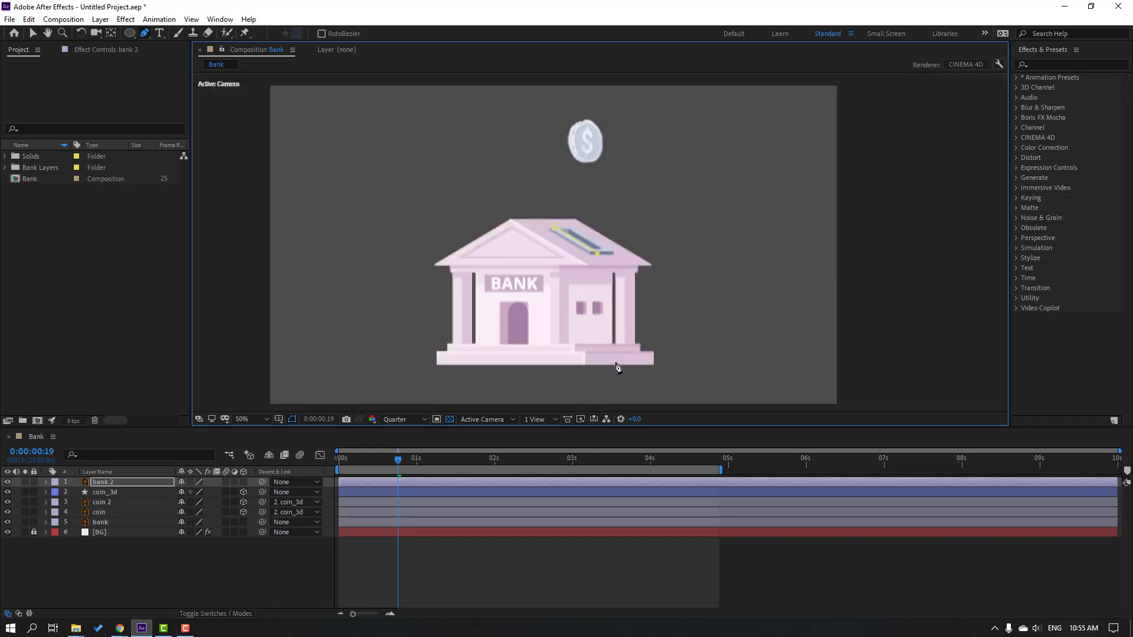
pyautogui.click(510, 246)
pyautogui.click(554, 227)
pyautogui.click(33, 34)
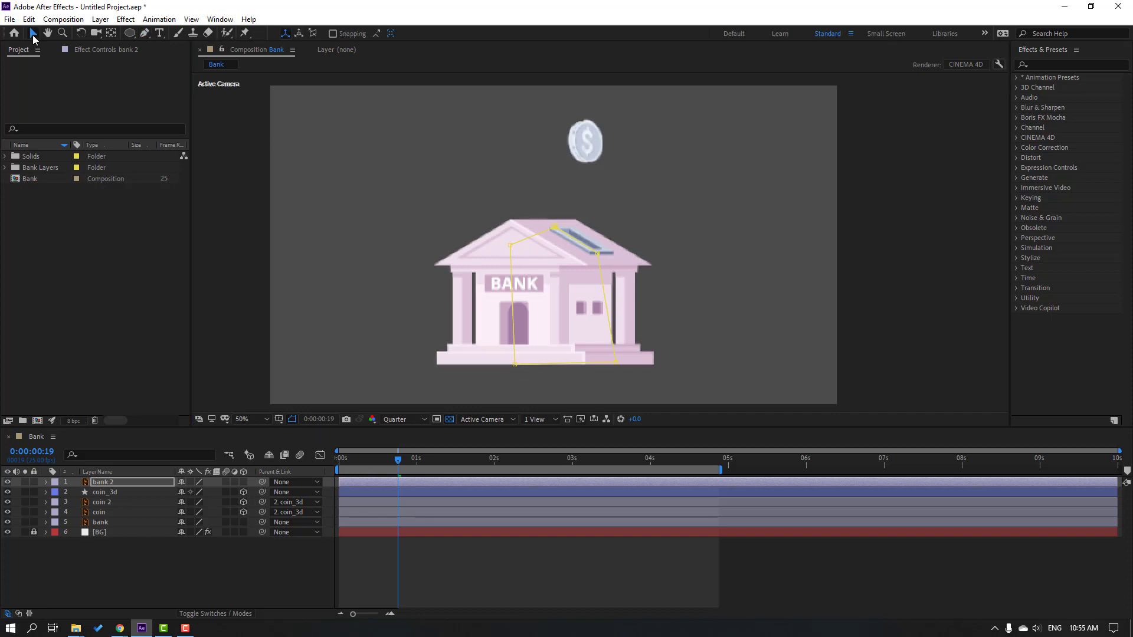
# Go to frame 0:00:00:06 and set the preview resolution to Full to examine the coin where it meets the slot.
pyautogui.moveTo(413, 464); pyautogui.dragTo(358, 461)
pyautogui.click(492, 555)
pyautogui.scroll(2, 601, 249)
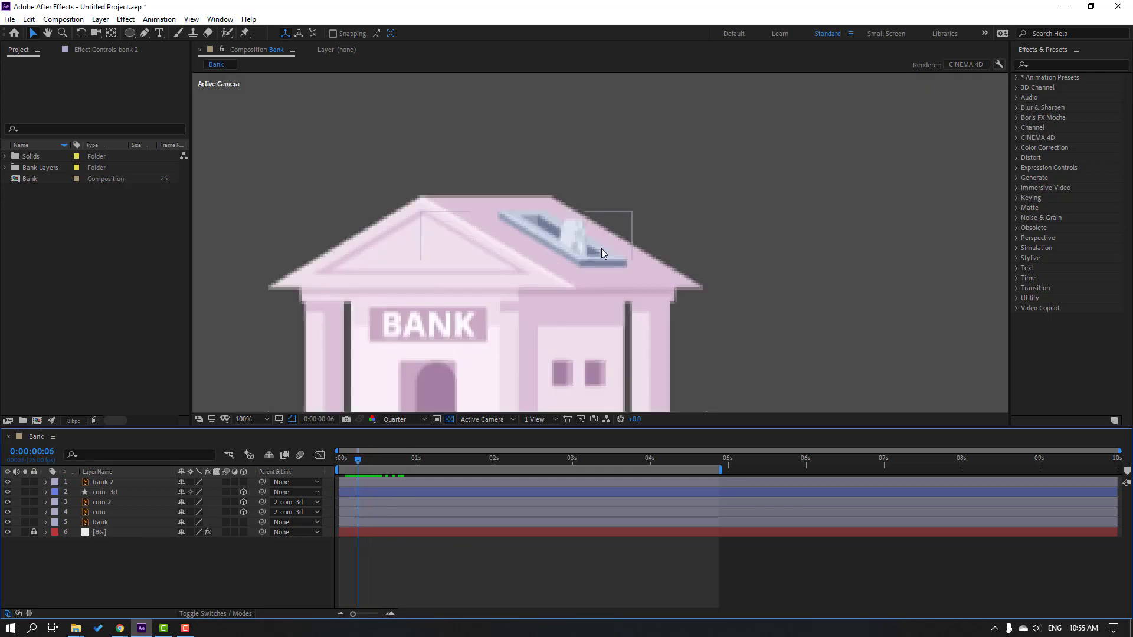
pyautogui.click(394, 420)
pyautogui.click(403, 447)
pyautogui.scroll(3, 640, 256)
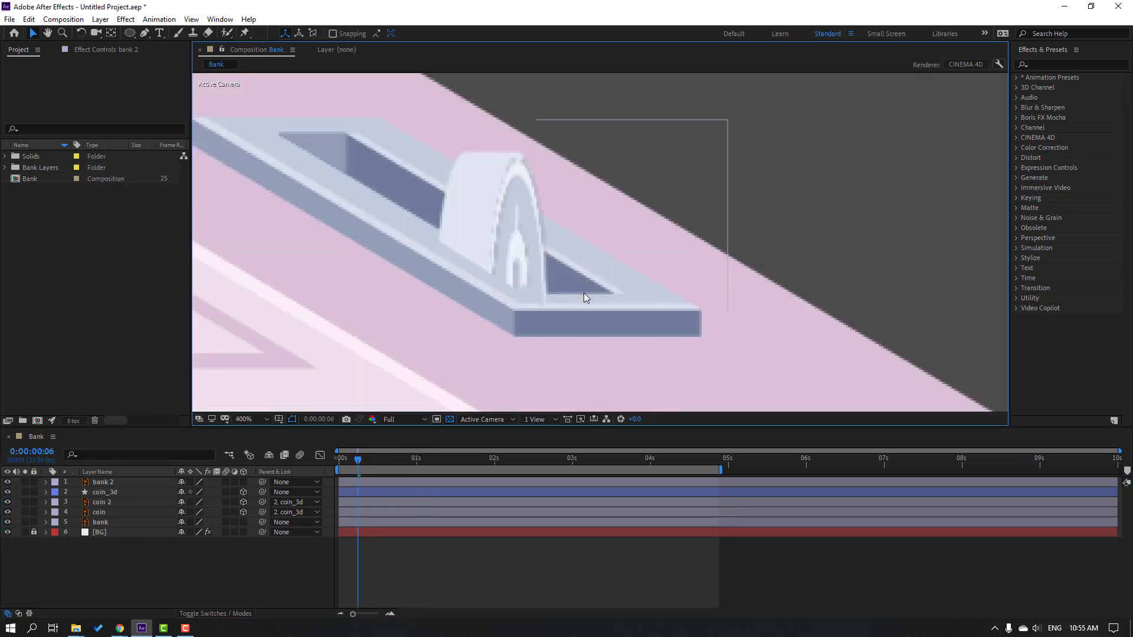
# Rename the bank 2 layer as mask.
pyautogui.click(110, 483)
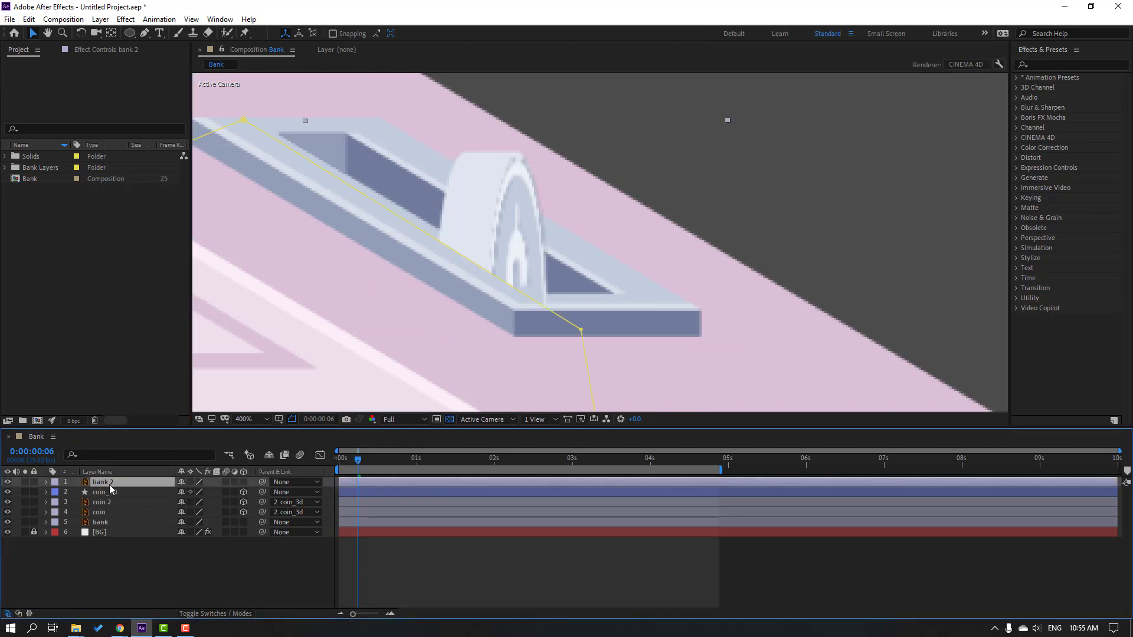
pyautogui.press('Return')
pyautogui.write('mask')
pyautogui.press('Return')
# Move the mask's lower slot vertex onto the opening's front inner corner, and set the preview resolution to Quarter.
pyautogui.moveTo(581, 332); pyautogui.dragTo(547, 295)
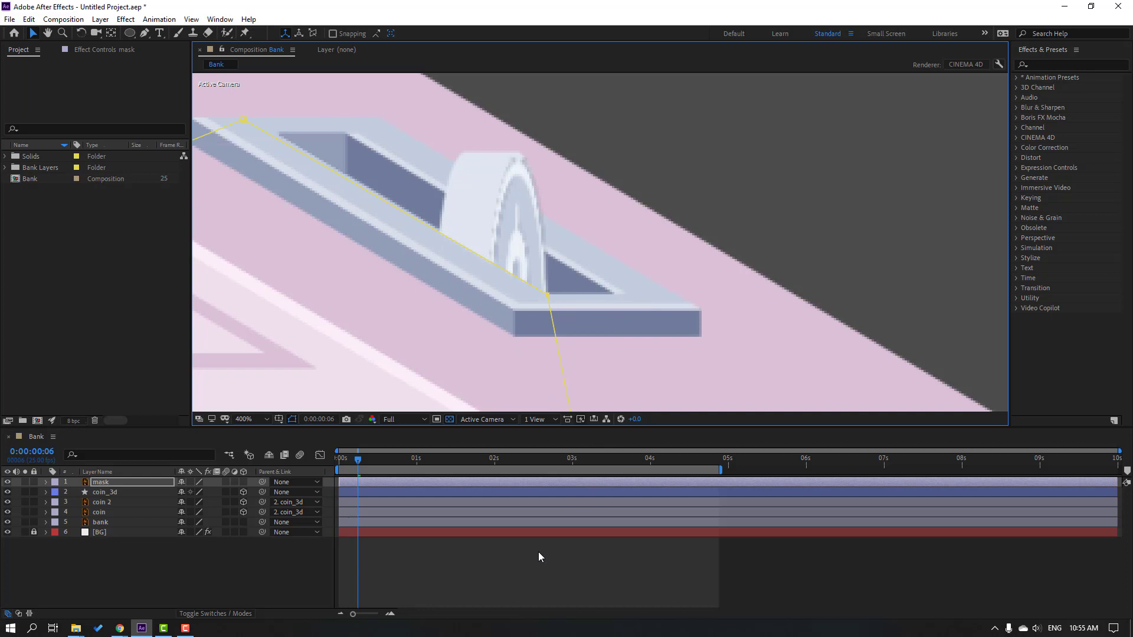
pyautogui.scroll(-6, 530, 269)
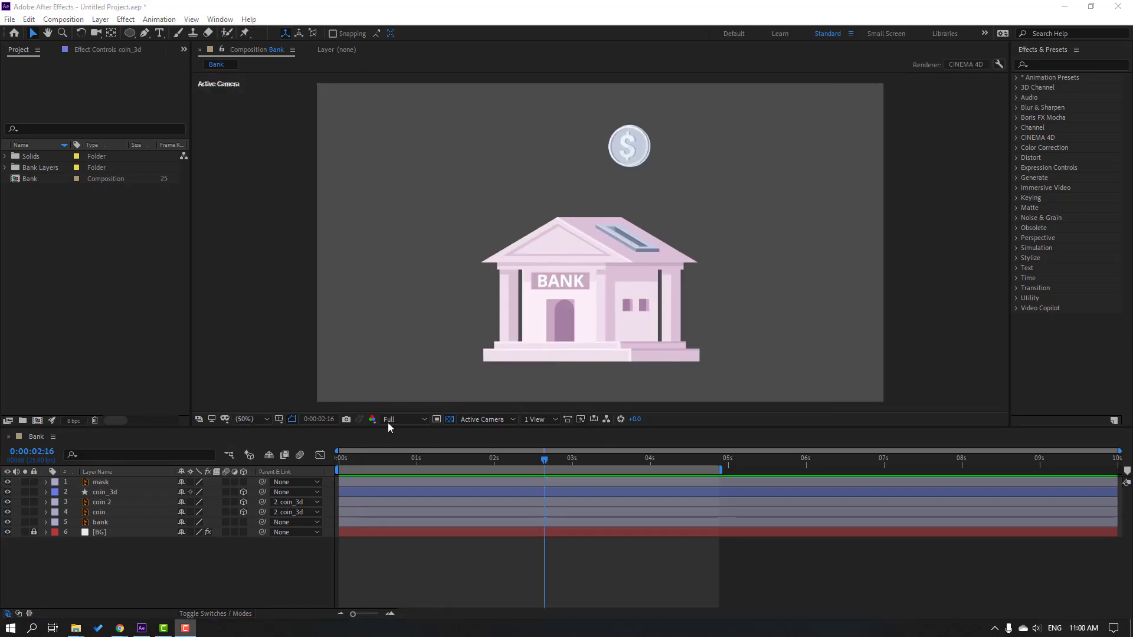
pyautogui.click(389, 419)
pyautogui.click(399, 485)
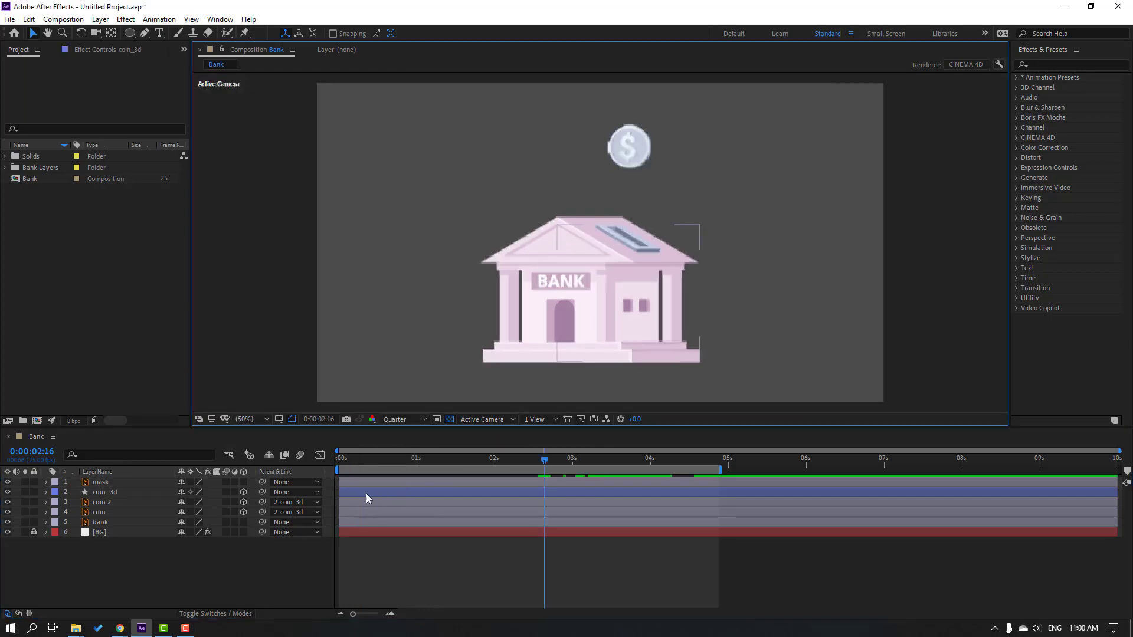
# Reveal coin_3d's keyframes, move its last two Y Rotation keyframes earlier so the first sits at 0:00:03:19, and preview from 0:00:03:02.
pyautogui.click(108, 495)
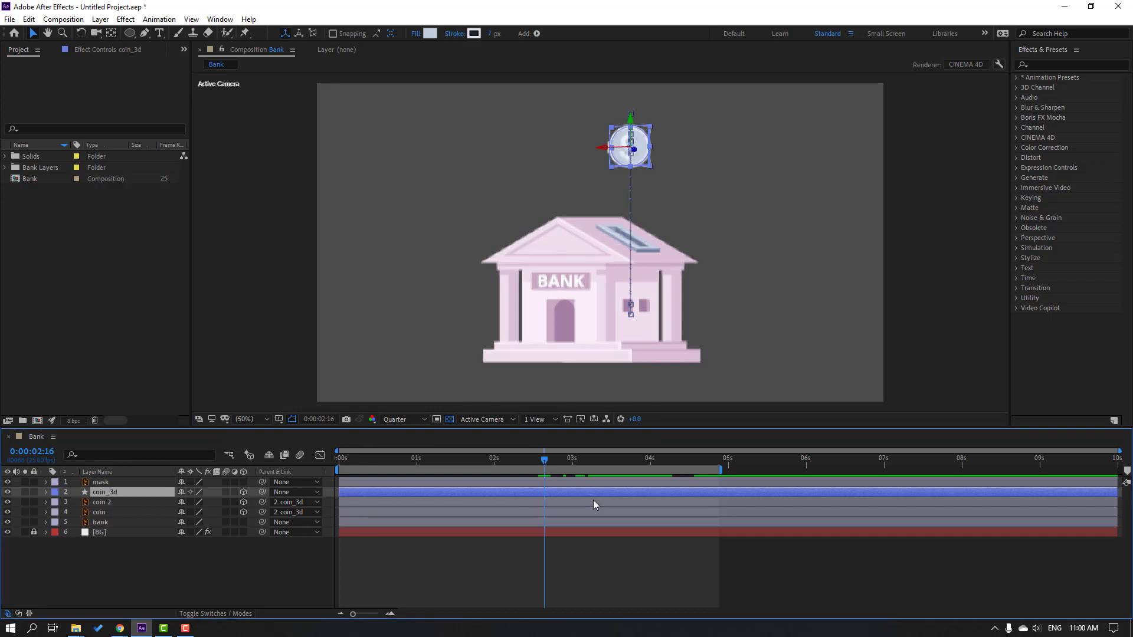
pyautogui.press('u')
pyautogui.moveTo(593, 462); pyautogui.dragTo(631, 461)
pyautogui.moveTo(707, 515); pyautogui.dragTo(631, 512)
pyautogui.moveTo(613, 462); pyautogui.dragTo(578, 465)
pyautogui.press('space')
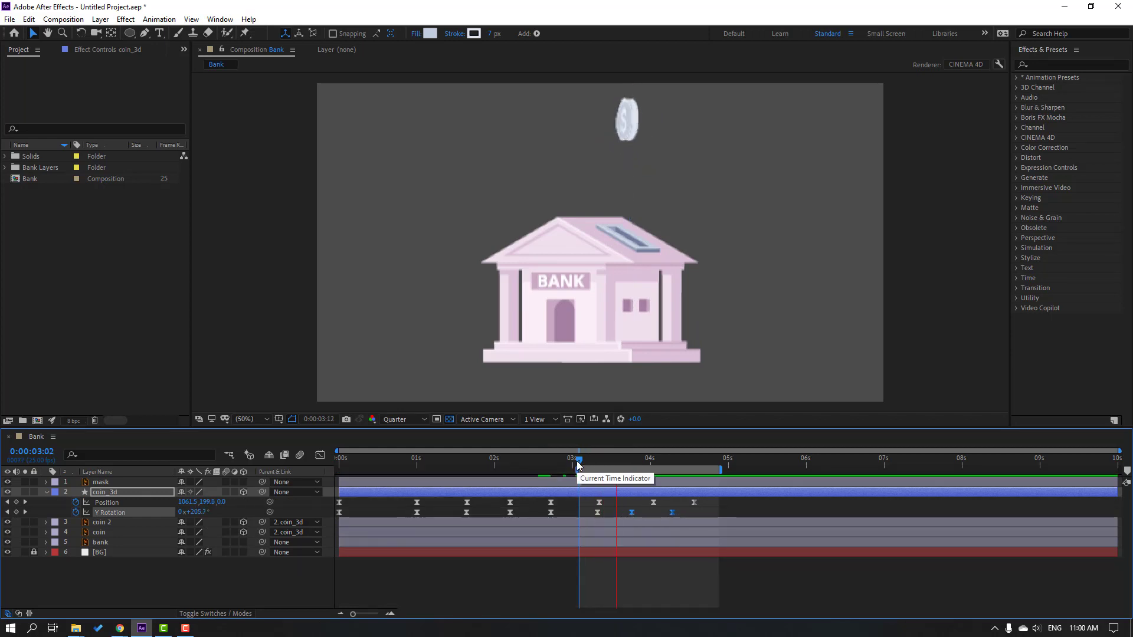
pyautogui.click(421, 561)
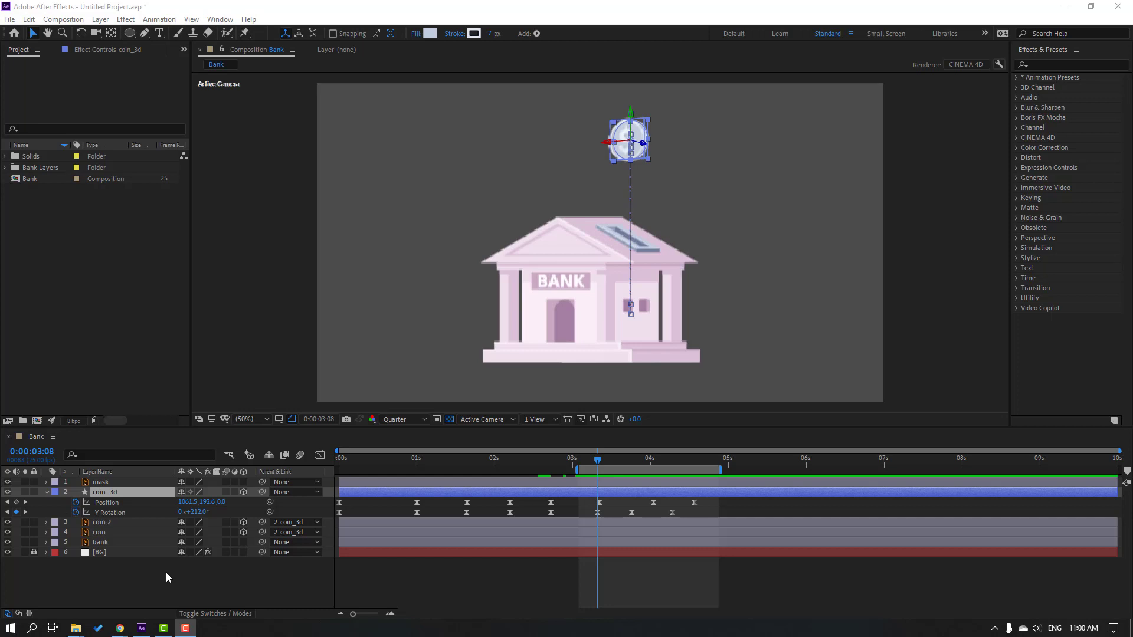
# Keyframe coin_3d's unlinked Scale from around 3:09, squash Y to 66% around 3:18, and hold that value with a keyframe near 4:01.
pyautogui.click(122, 495)
pyautogui.hotkey('shift', 's')
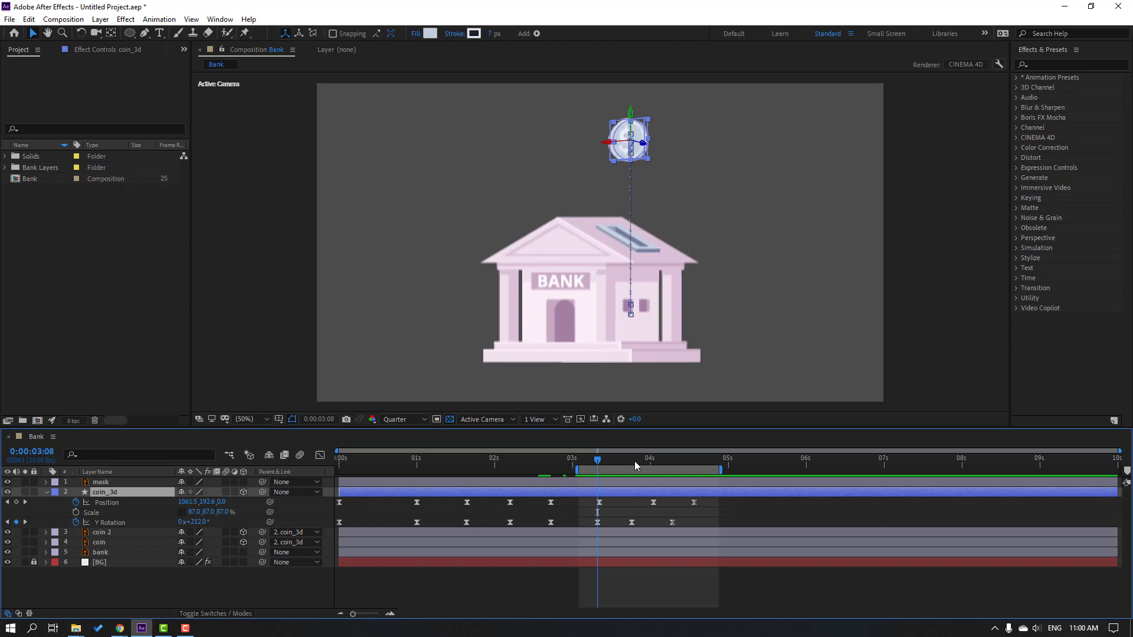
pyautogui.moveTo(603, 460); pyautogui.dragTo(628, 464)
pyautogui.click(75, 512)
pyautogui.moveTo(204, 512); pyautogui.dragTo(197, 512)
pyautogui.moveTo(632, 462); pyautogui.dragTo(660, 467)
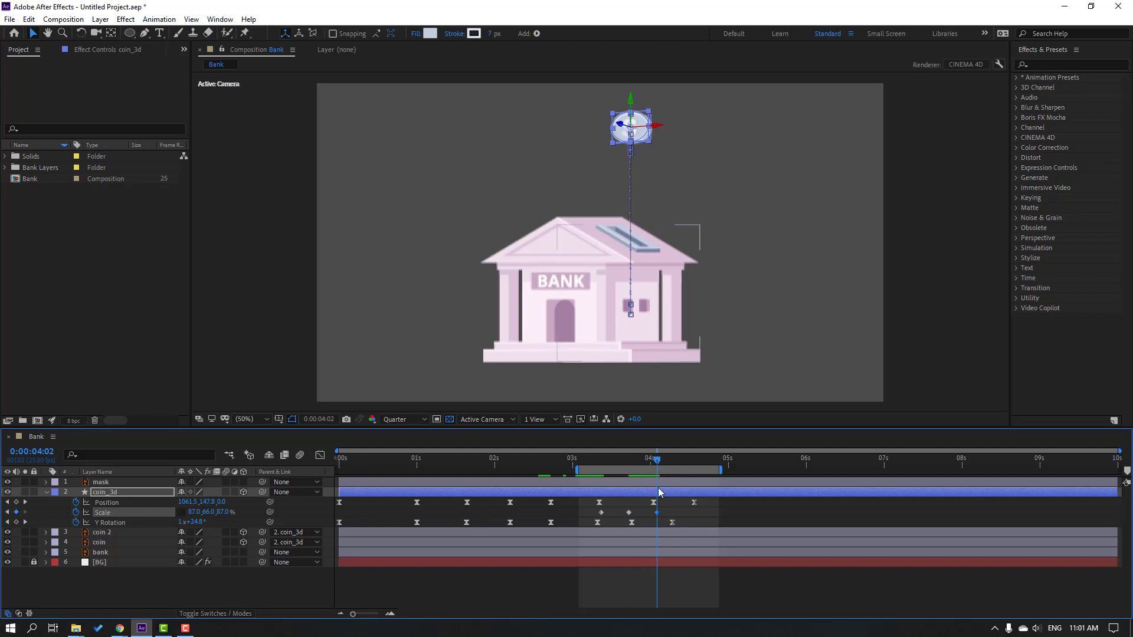
# Stretch coin_3d's Y Scale to about 115% at 0:00:04:05, and shift that keyframe to around 4:08.
pyautogui.moveTo(660, 463); pyautogui.dragTo(666, 463)
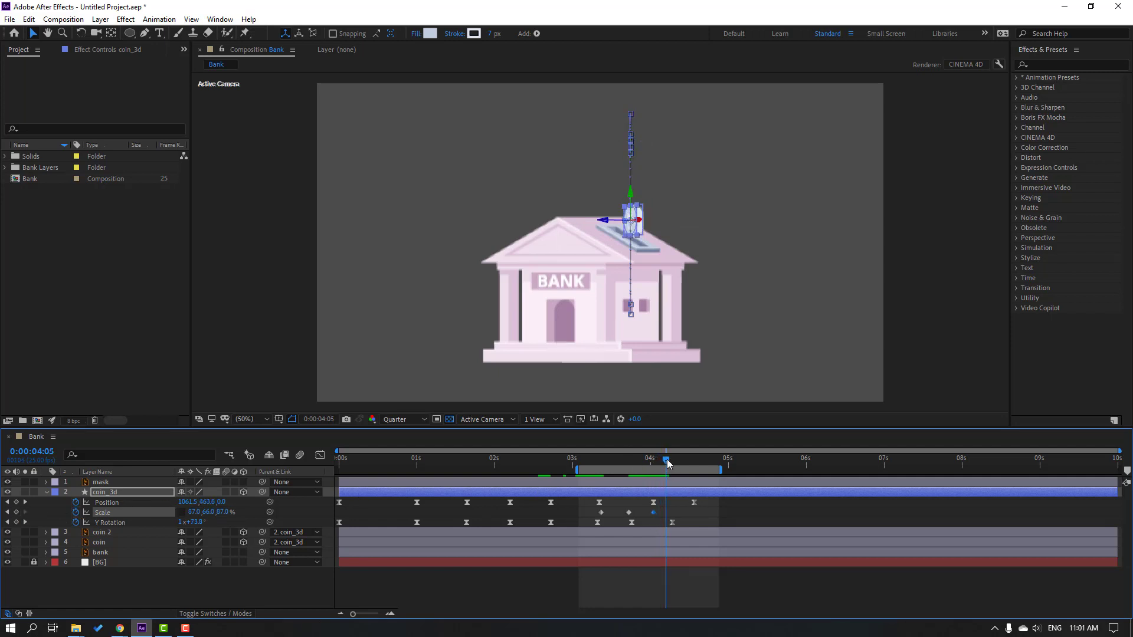
pyautogui.moveTo(212, 516); pyautogui.dragTo(240, 517)
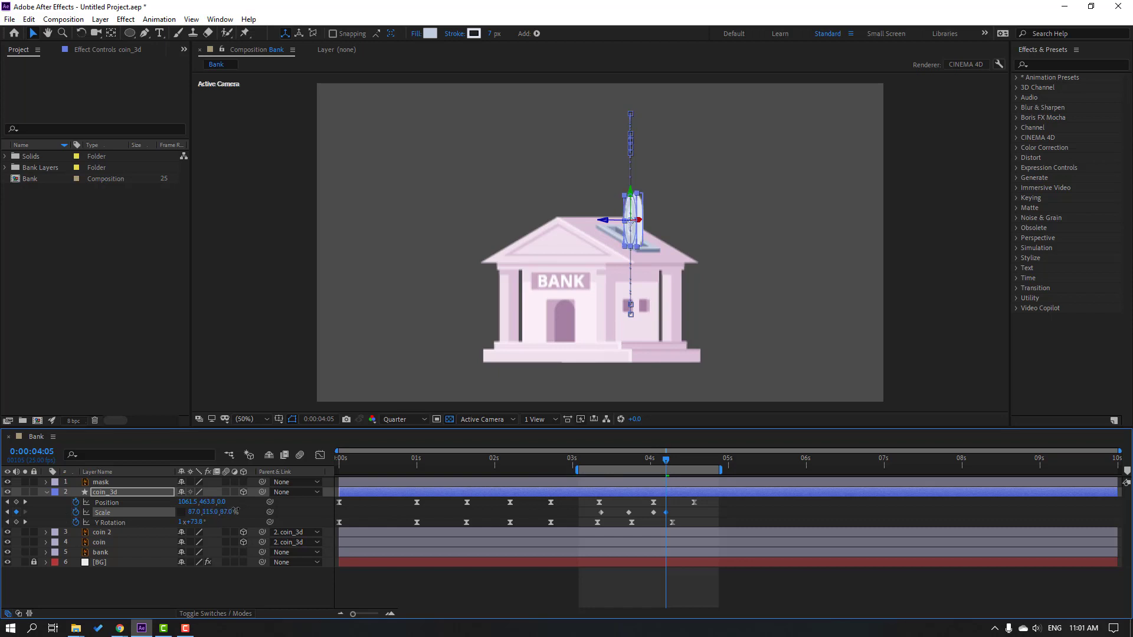
pyautogui.moveTo(671, 513); pyautogui.dragTo(678, 513)
pyautogui.click(692, 515)
pyautogui.moveTo(636, 458)
pyautogui.mouseDown()
pyautogui.moveTo(677, 458)
pyautogui.moveTo(612, 462)
pyautogui.moveTo(666, 459)
pyautogui.moveTo(633, 457)
pyautogui.mouseUp()
pyautogui.click(676, 513)
# Apply Easy Ease to all four of coin_3d's Scale keyframes.
pyautogui.moveTo(688, 516); pyautogui.dragTo(602, 512)
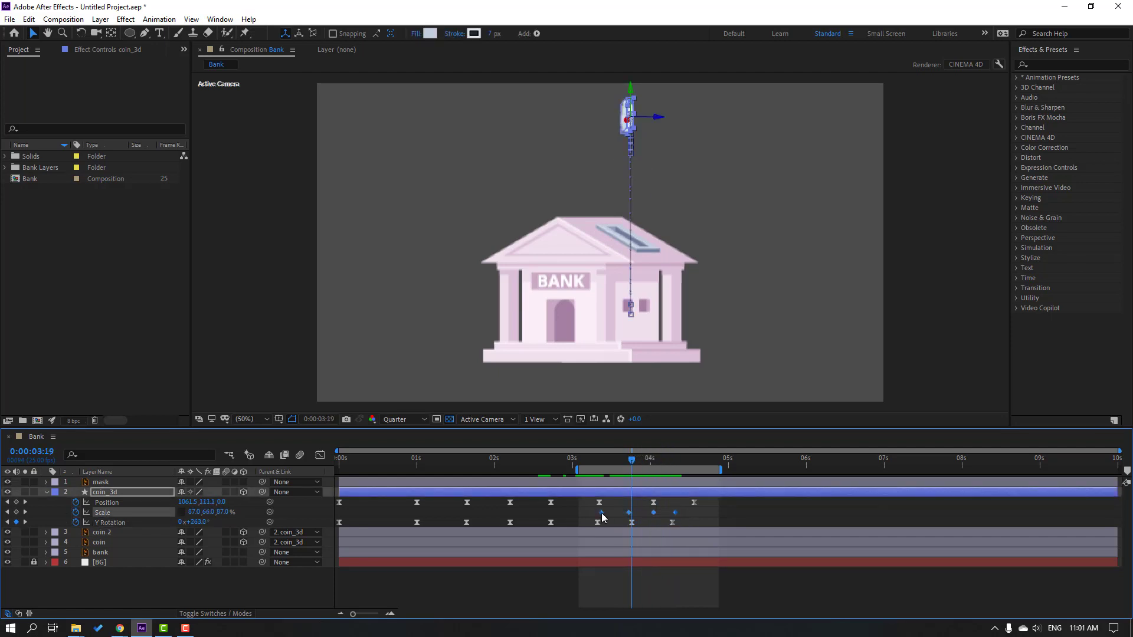
pyautogui.rightClick(601, 518)
pyautogui.moveTo(655, 574)
pyautogui.click(784, 544)
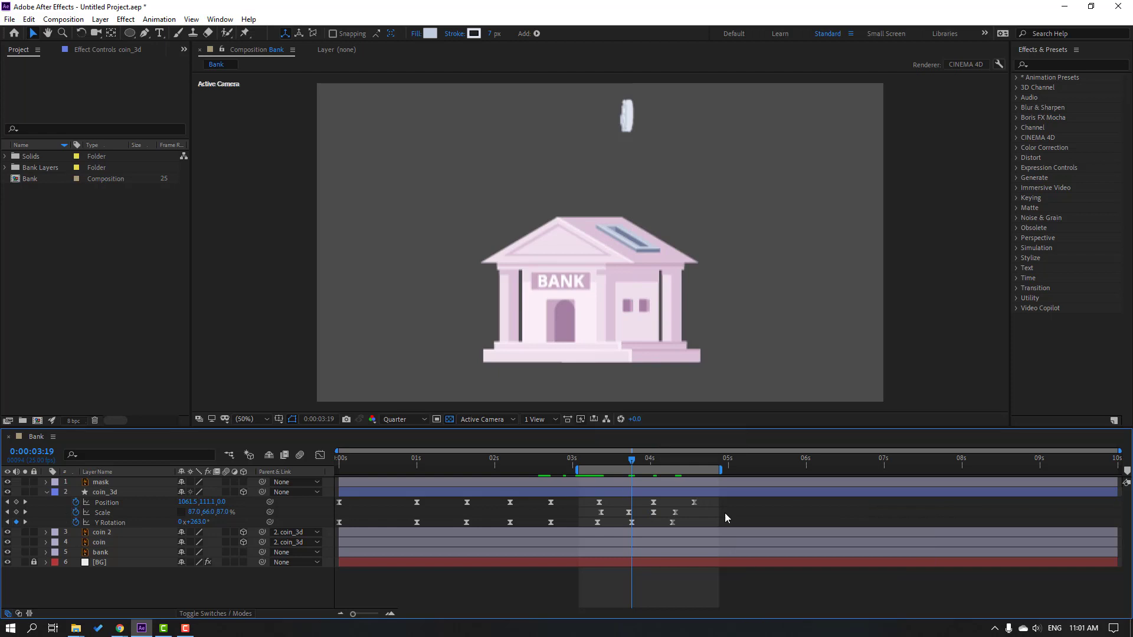